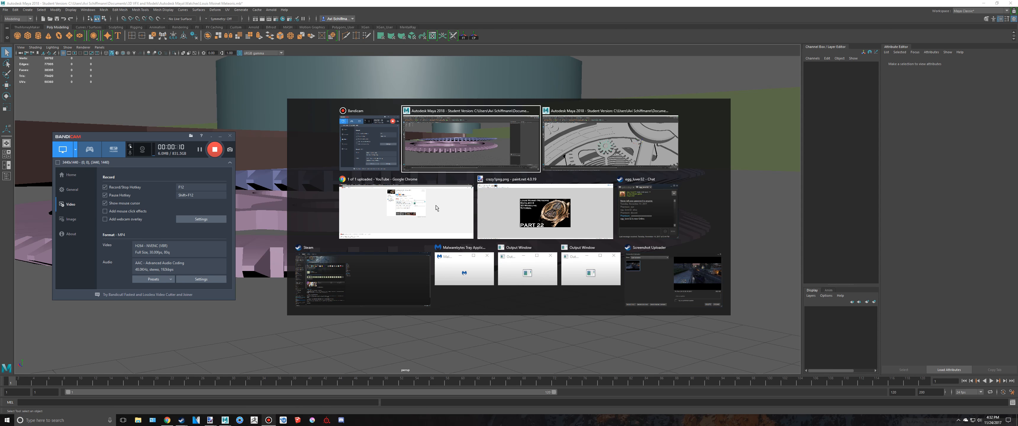
# - Compare the small toothed pinion on the wheel in the reference Maya scene with the matching wheels in the working watch scene
pyautogui.keyDown('alt'); pyautogui.moveTo(453, 223); pyautogui.dragTo(472, 172); pyautogui.keyUp('alt')
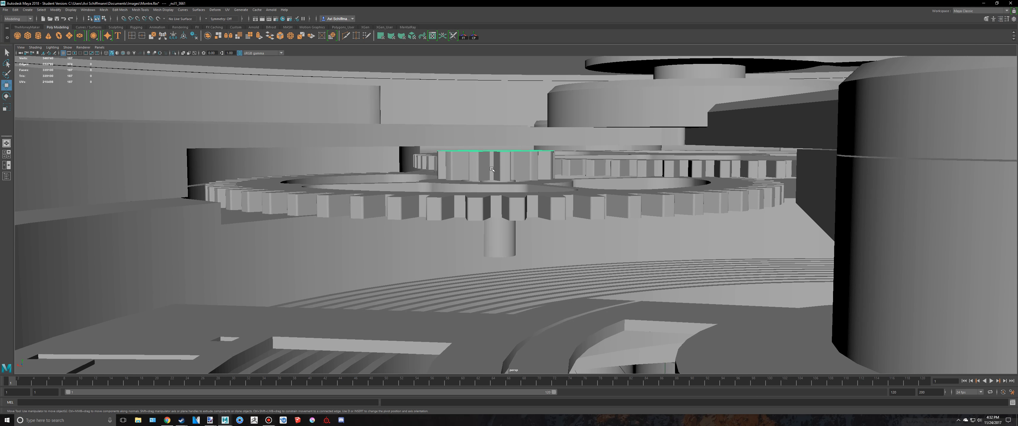
pyautogui.keyDown('alt'); pyautogui.moveTo(486, 222); pyautogui.dragTo(492, 184); pyautogui.keyUp('alt')
pyautogui.hotkey('alt', 'Tab')
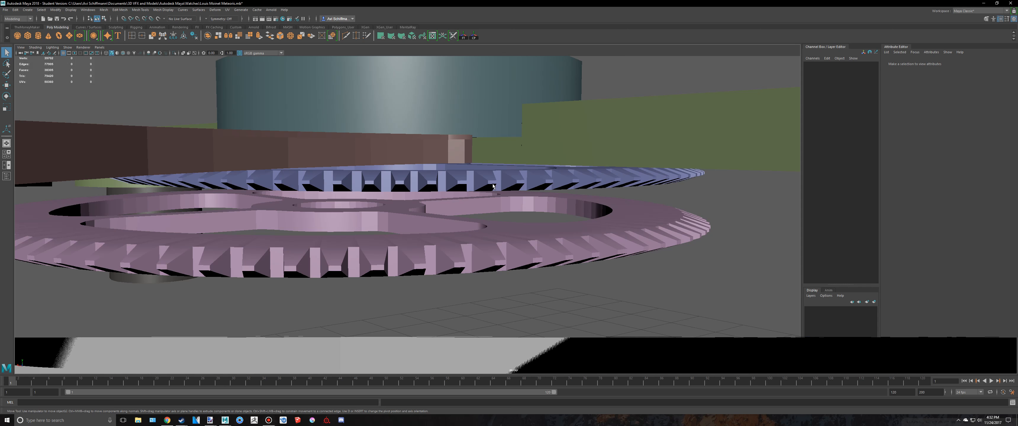
pyautogui.keyDown('alt'); pyautogui.moveTo(365, 259); pyautogui.dragTo(383, 215); pyautogui.keyUp('alt')
pyautogui.hotkey('alt', 'Tab')
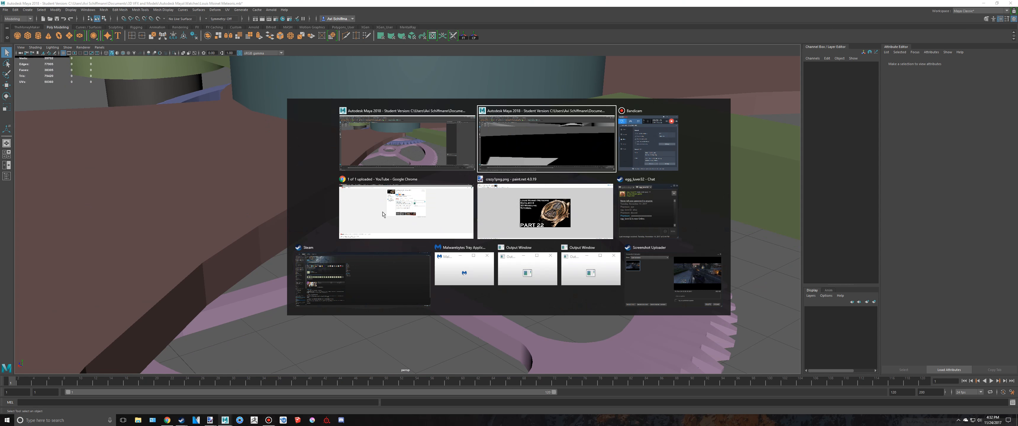
pyautogui.keyDown('alt'); pyautogui.moveTo(455, 168); pyautogui.dragTo(468, 202); pyautogui.keyUp('alt')
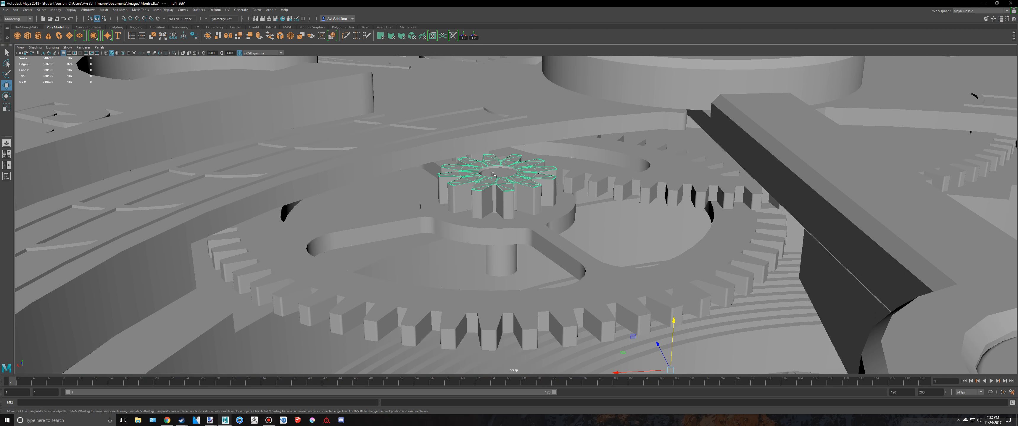
pyautogui.scroll(-4, 493, 174)
pyautogui.keyDown('alt'); pyautogui.moveTo(493, 174); pyautogui.dragTo(501, 205); pyautogui.keyUp('alt')
pyautogui.scroll(3, 500, 201)
pyautogui.scroll(-3, 501, 205)
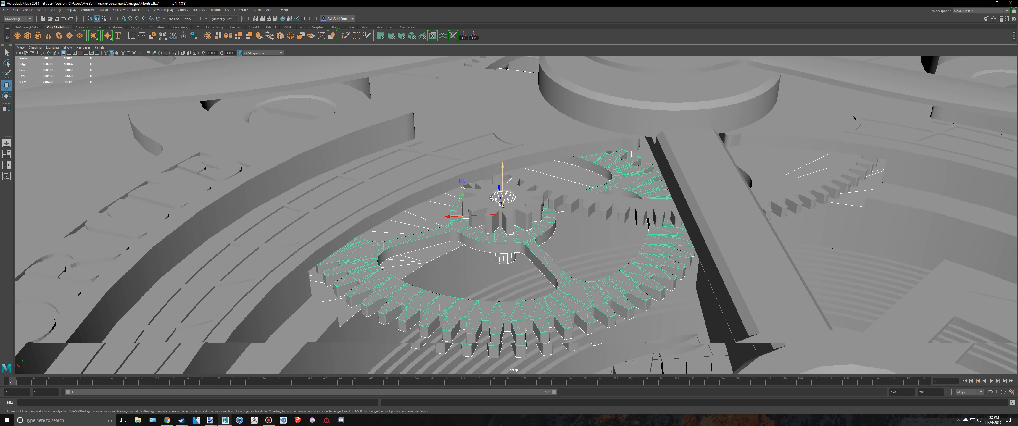
pyautogui.scroll(5, 501, 204)
pyautogui.click(506, 223)
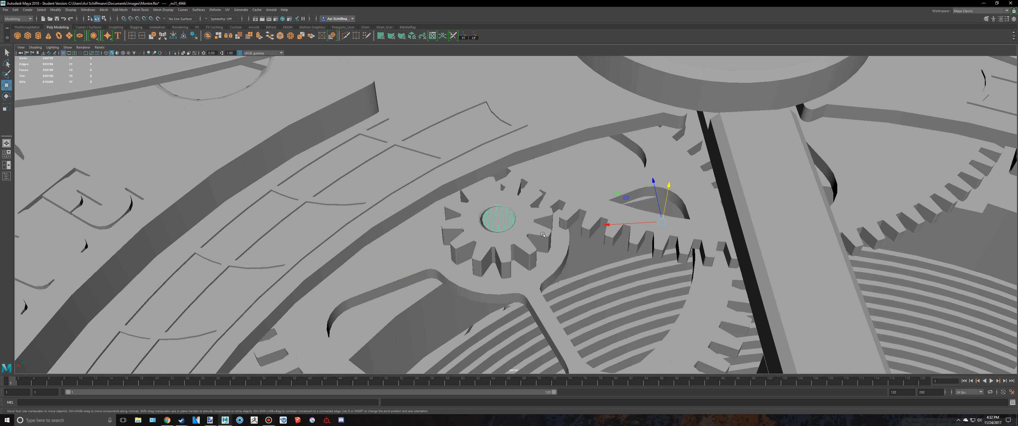
pyautogui.hotkey('alt', 'Tab')
pyautogui.scroll(-5, 456, 204)
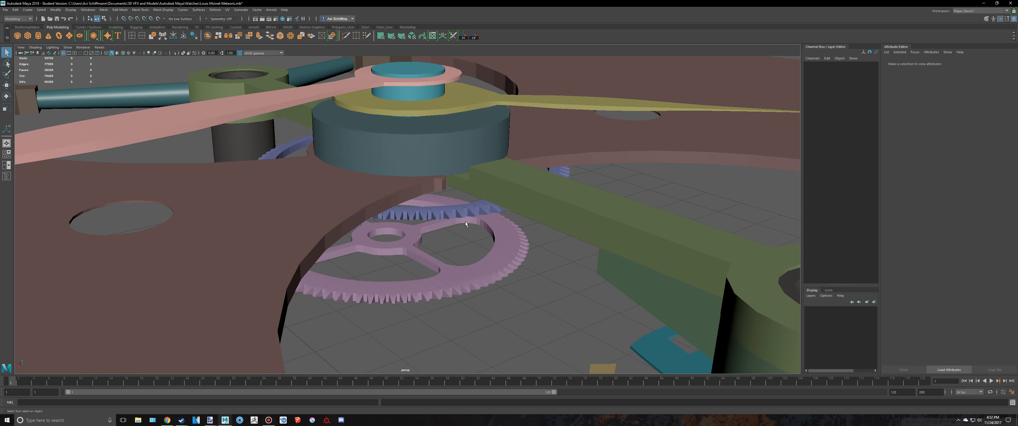
# - Create a polygon pipe in the top view that shows the gear reference image
pyautogui.scroll(-2, 467, 218)
pyautogui.press('space')
pyautogui.press('space')
pyautogui.scroll(3, 412, 214)
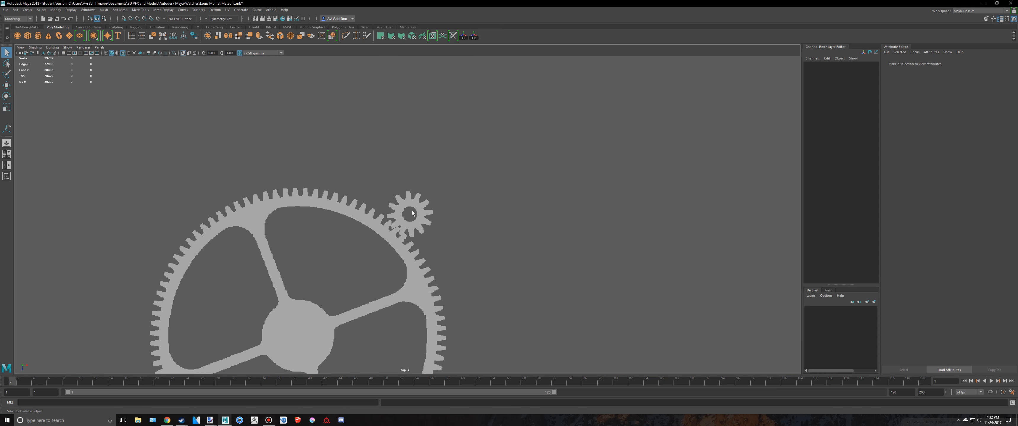
pyautogui.scroll(-4, 412, 214)
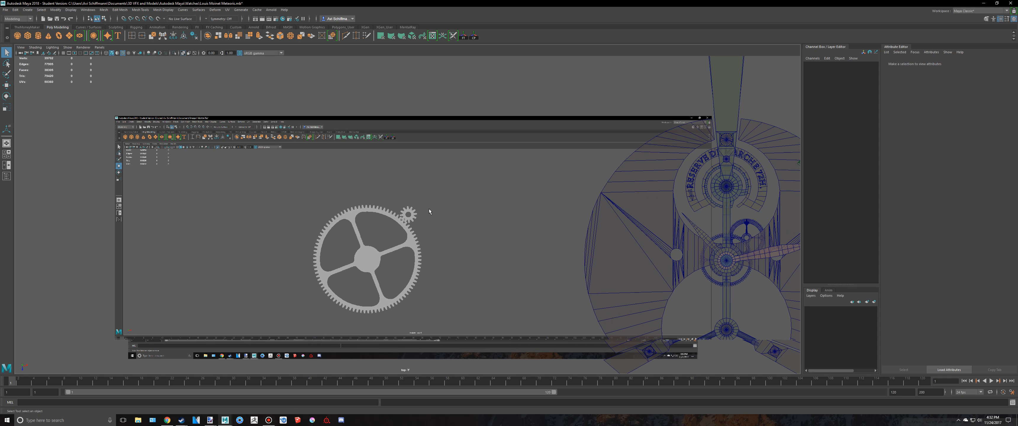
pyautogui.scroll(2, 428, 216)
pyautogui.click(429, 219)
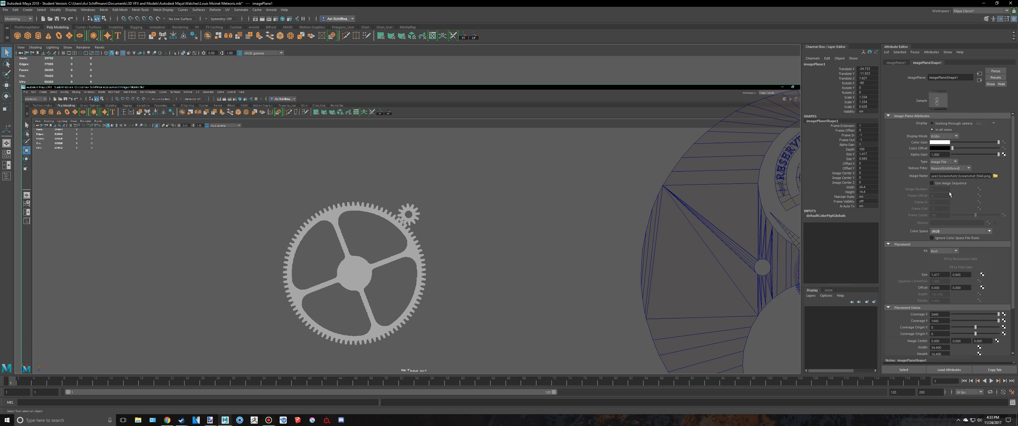
pyautogui.keyDown('alt'); pyautogui.moveTo(506, 177); pyautogui.dragTo(547, 158, button='middle'); pyautogui.keyUp('alt')
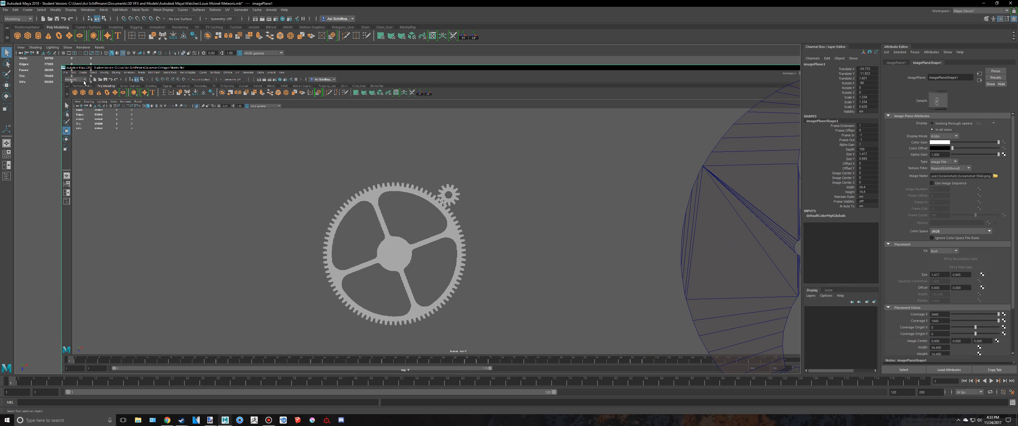
pyautogui.rightClick(97, 37)
pyautogui.click(117, 77)
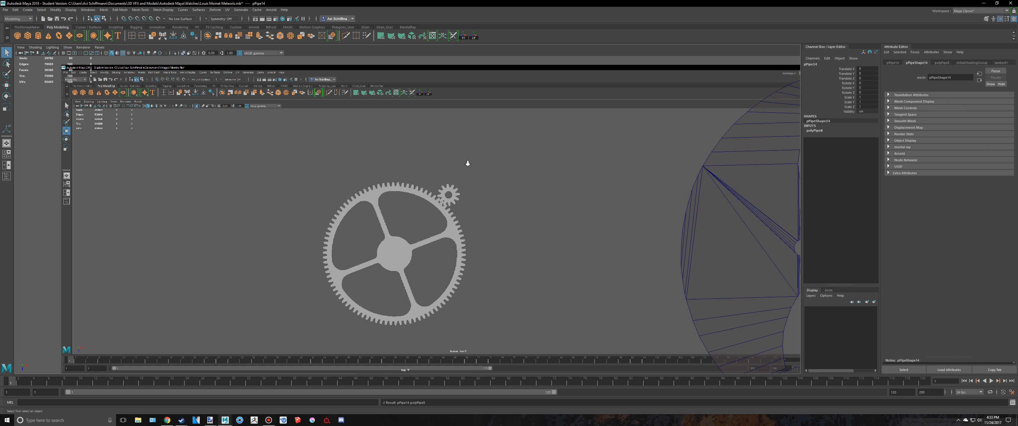
# - Move the pipe onto the small gear beside the large wheel in the reference image
pyautogui.scroll(-5, 468, 163)
pyautogui.press('w')
pyautogui.moveTo(680, 246); pyautogui.dragTo(471, 243, button='middle')
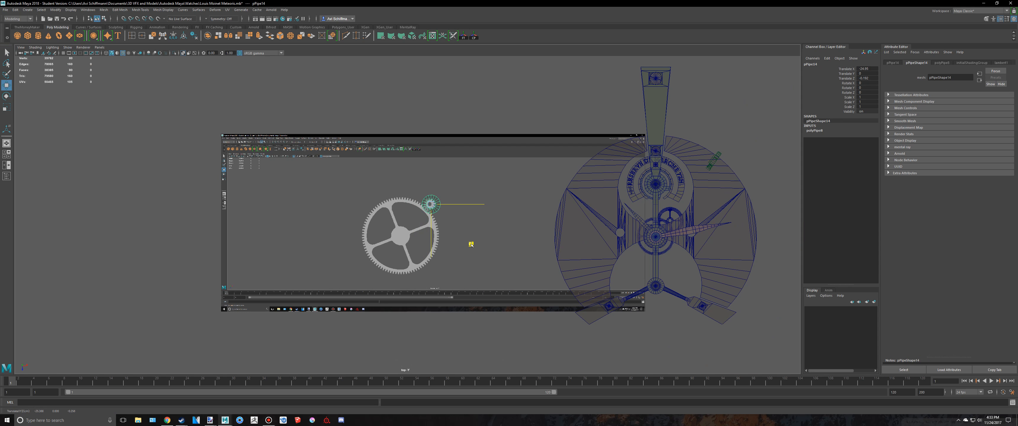
pyautogui.moveTo(470, 243); pyautogui.dragTo(470, 244)
# - Scale the pipe down uniformly and center it so its hole matches the small gear's hole in the reference image
pyautogui.press('f')
pyautogui.press('r')
pyautogui.moveTo(408, 216); pyautogui.dragTo(272, 209)
pyautogui.scroll(2, 420, 213)
pyautogui.press('w')
pyautogui.moveTo(447, 255); pyautogui.dragTo(447, 268)
pyautogui.press('r')
pyautogui.moveTo(405, 228); pyautogui.dragTo(396, 227)
pyautogui.press('w')
pyautogui.moveTo(447, 268); pyautogui.dragTo(445, 264)
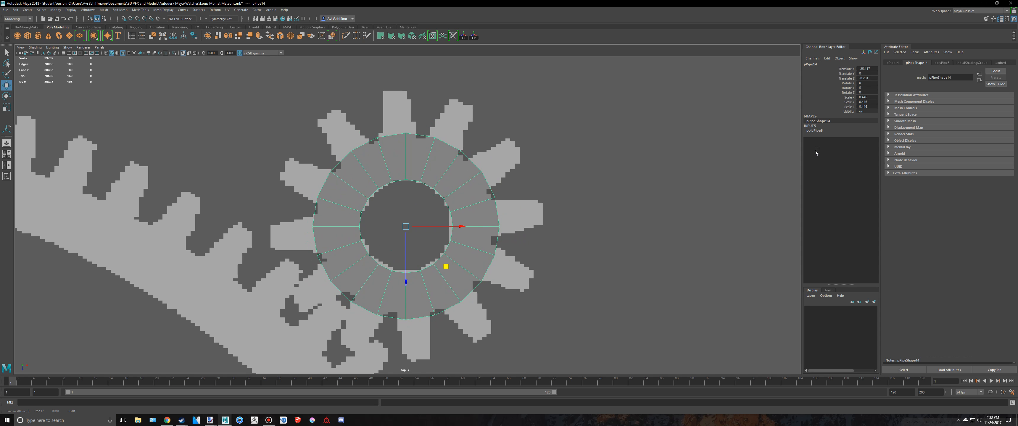
# - Set the pipe's Subdivisions Axis to 12 and return to the perspective view
pyautogui.click(815, 131)
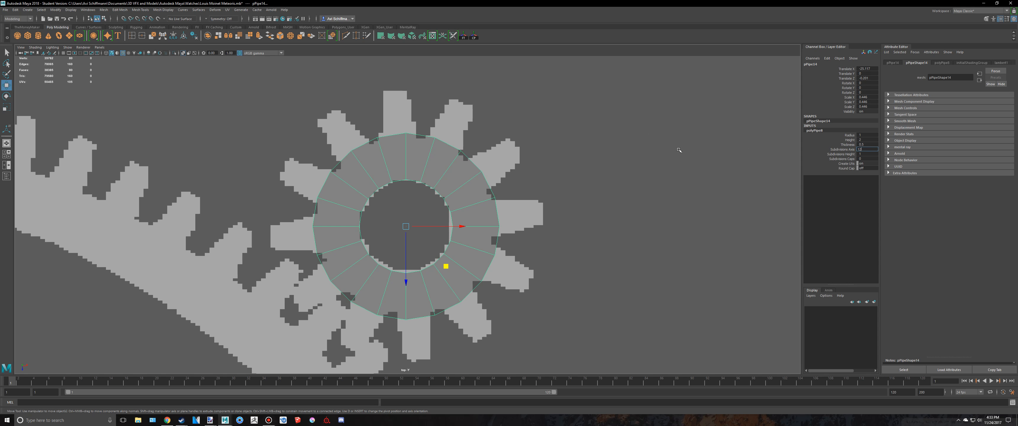
pyautogui.press('Return')
pyautogui.keyDown('alt'); pyautogui.moveTo(606, 176); pyautogui.dragTo(611, 164, button='middle'); pyautogui.keyUp('alt')
pyautogui.press('space')
pyautogui.press('space')
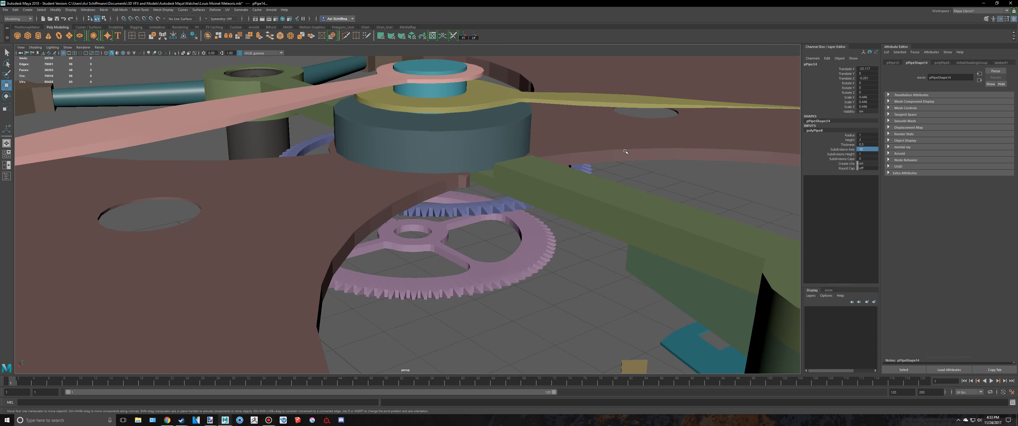
# - Isolate the pipe in the perspective view and slightly reduce its height by scaling it vertically
pyautogui.press('f')
pyautogui.hotkey('ctrl', '1')
pyautogui.scroll(-4, 591, 157)
pyautogui.scroll(-2, 591, 158)
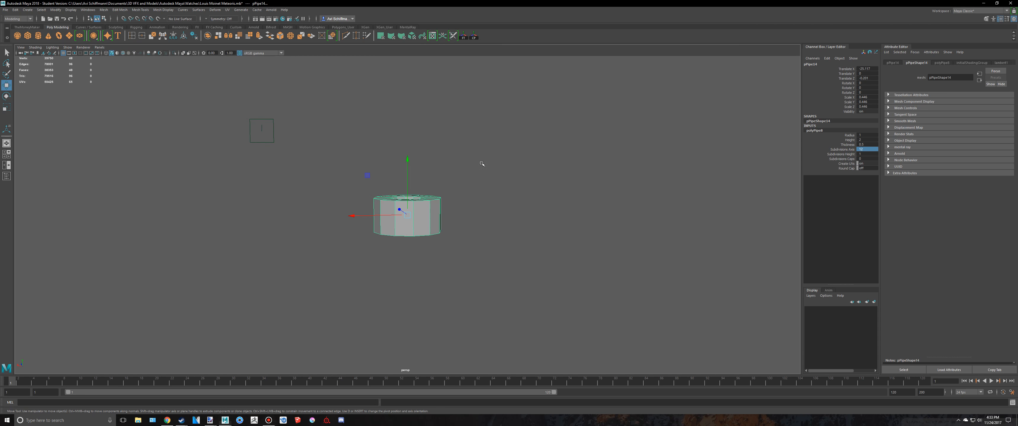
pyautogui.moveTo(407, 214); pyautogui.dragTo(427, 213)
pyautogui.moveTo(410, 167); pyautogui.dragTo(411, 170)
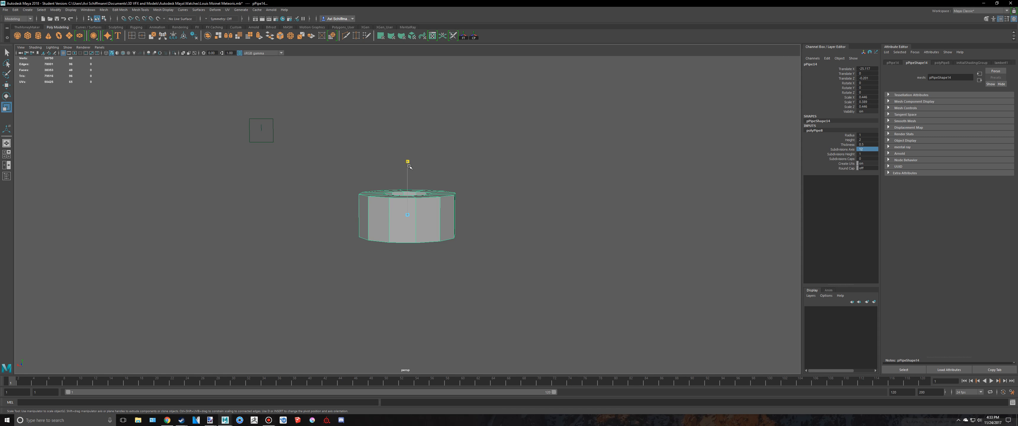
pyautogui.moveTo(410, 166); pyautogui.dragTo(410, 170)
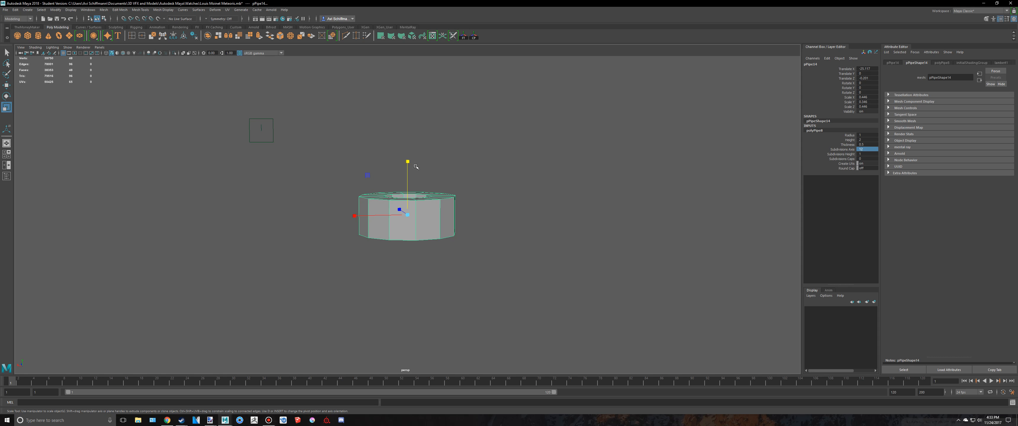
pyautogui.scroll(-3, 416, 167)
pyautogui.keyDown('alt'); pyautogui.moveTo(417, 167); pyautogui.dragTo(496, 193); pyautogui.keyUp('alt')
pyautogui.scroll(4, 496, 193)
pyautogui.click(520, 190)
pyautogui.scroll(-3, 509, 166)
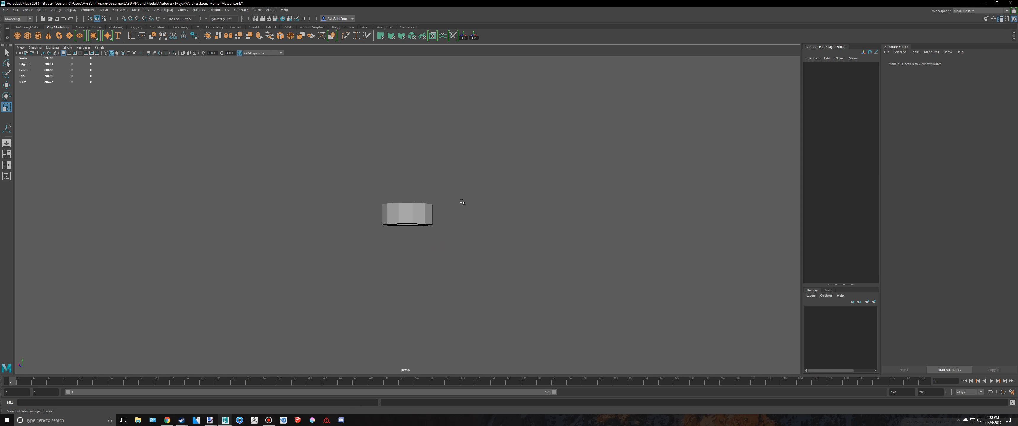
pyautogui.click(431, 216)
pyautogui.scroll(-3, 438, 214)
pyautogui.scroll(8, 438, 214)
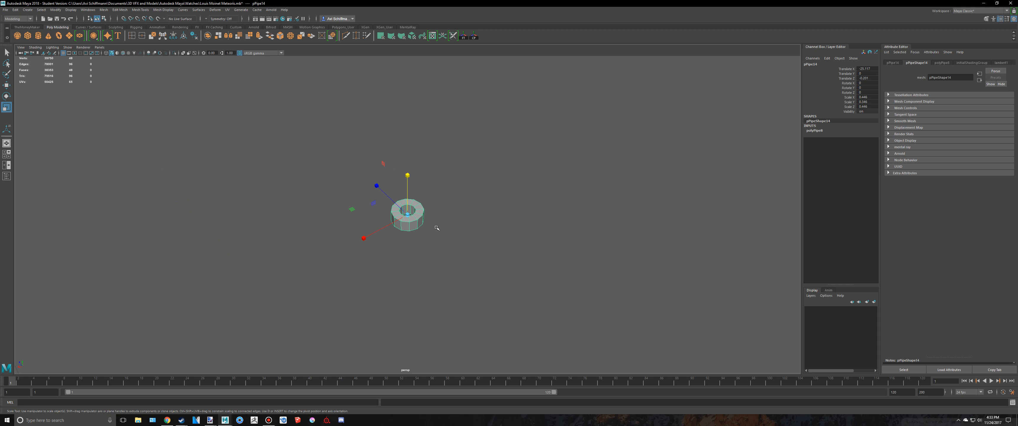
# - Extrude the pipe's ring of outer side faces outward to the tips of the small gear's teeth in the reference image
pyautogui.press('q')
pyautogui.rightClick(426, 241)
pyautogui.click(426, 257)
pyautogui.click(425, 252)
pyautogui.scroll(2, 422, 264)
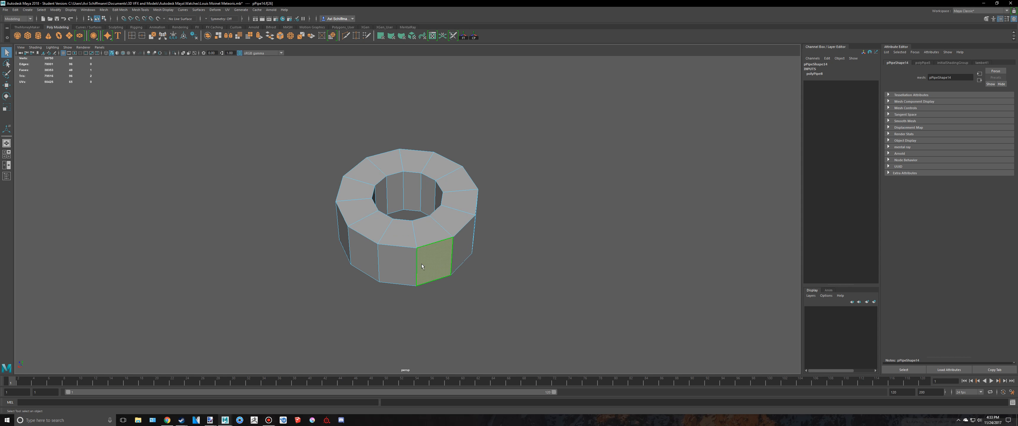
pyautogui.keyDown('shift'); pyautogui.doubleClick(394, 264); pyautogui.keyUp('shift')
pyautogui.scroll(-3, 431, 276)
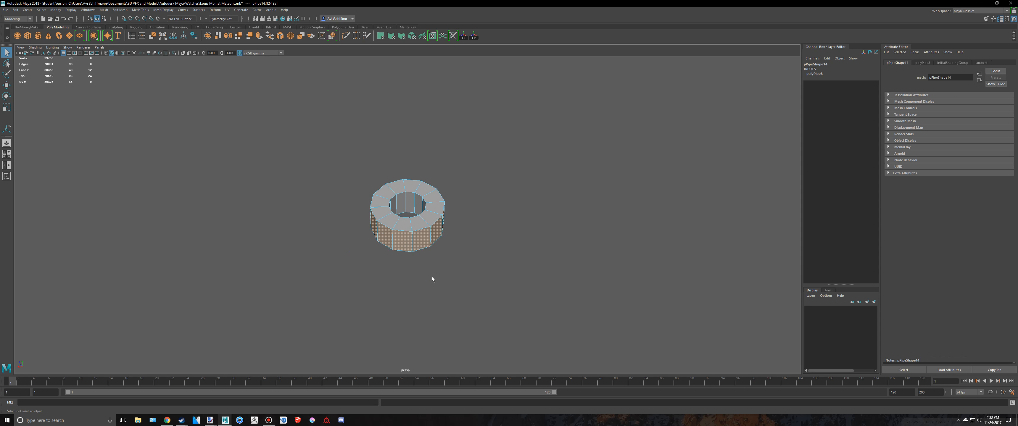
pyautogui.keyDown('alt'); pyautogui.moveTo(432, 278); pyautogui.dragTo(428, 286); pyautogui.keyUp('alt')
pyautogui.scroll(3, 431, 281)
pyautogui.hotkey('ctrl', 'e')
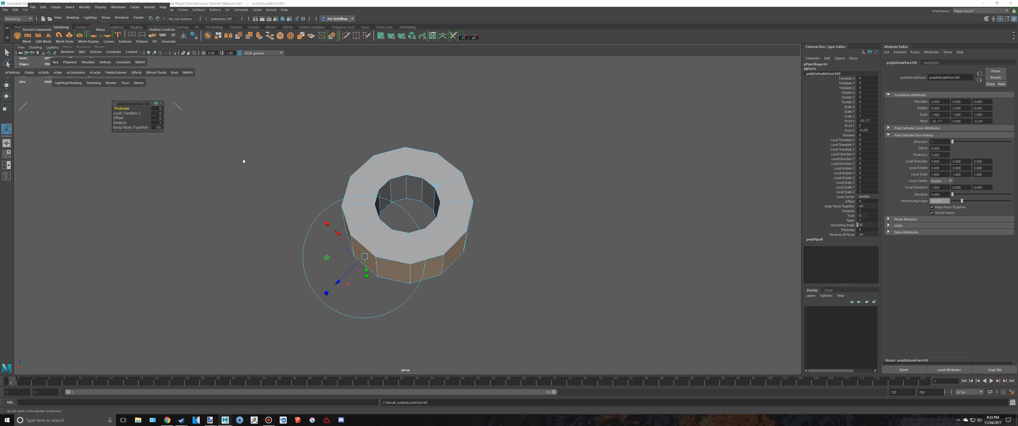
pyautogui.press('space')
pyautogui.press('space')
pyautogui.moveTo(561, 174); pyautogui.dragTo(628, 168)
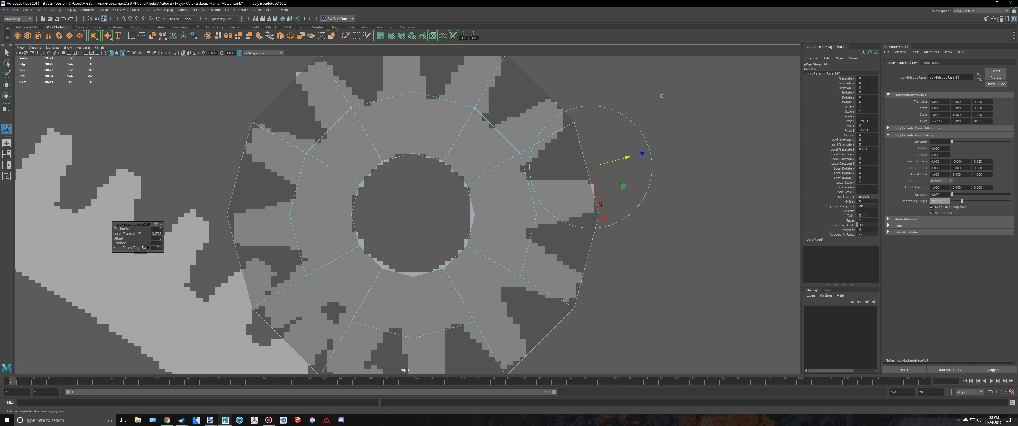
# - Turn off Keep Faces Together for the extrusion and give the separate tooth faces an offset of 0.1
pyautogui.click(158, 248)
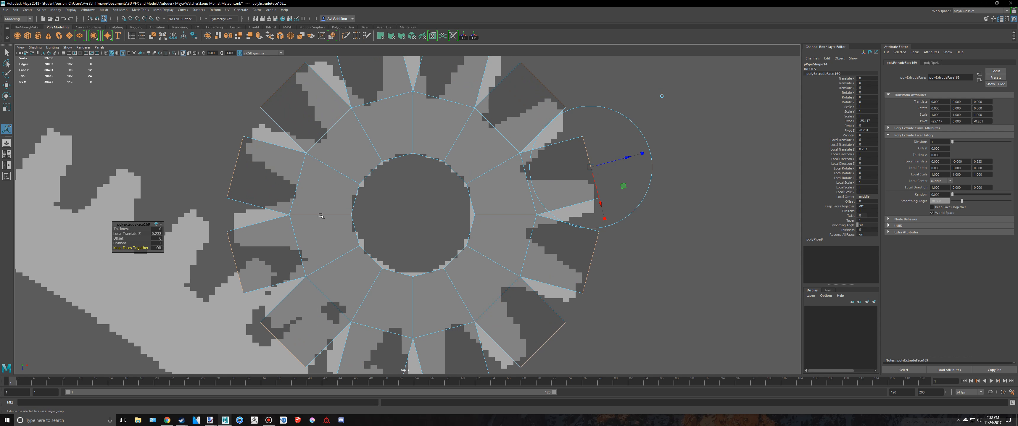
pyautogui.moveTo(120, 238); pyautogui.dragTo(121, 239)
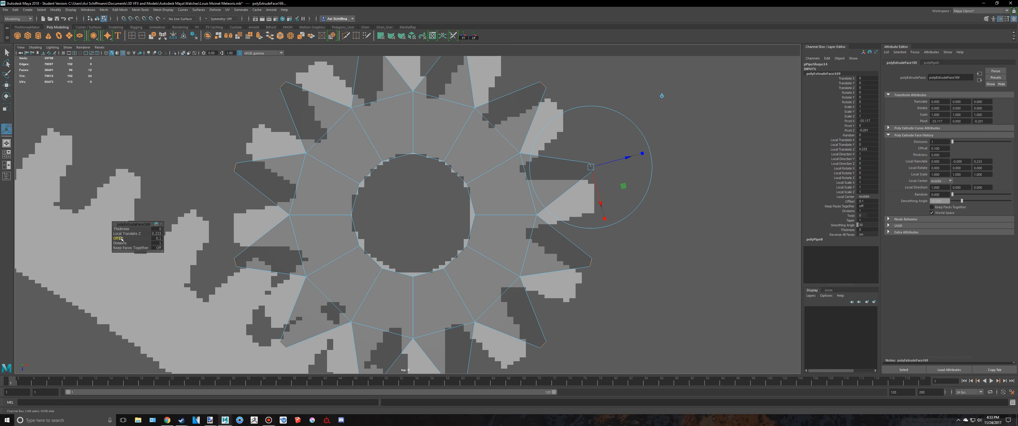
pyautogui.press('space')
pyautogui.press('space')
pyautogui.scroll(2, 531, 161)
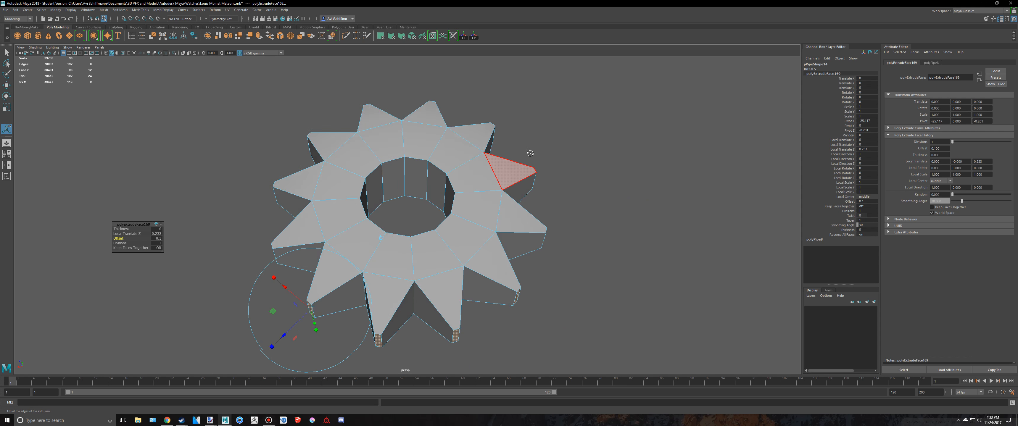
# - Remove the extrusion offset, scale the tooth end faces to about 0.26 in width and 0.875 in height, and return to object selection
pyautogui.keyDown('alt'); pyautogui.moveTo(528, 170); pyautogui.dragTo(540, 130); pyautogui.keyUp('alt')
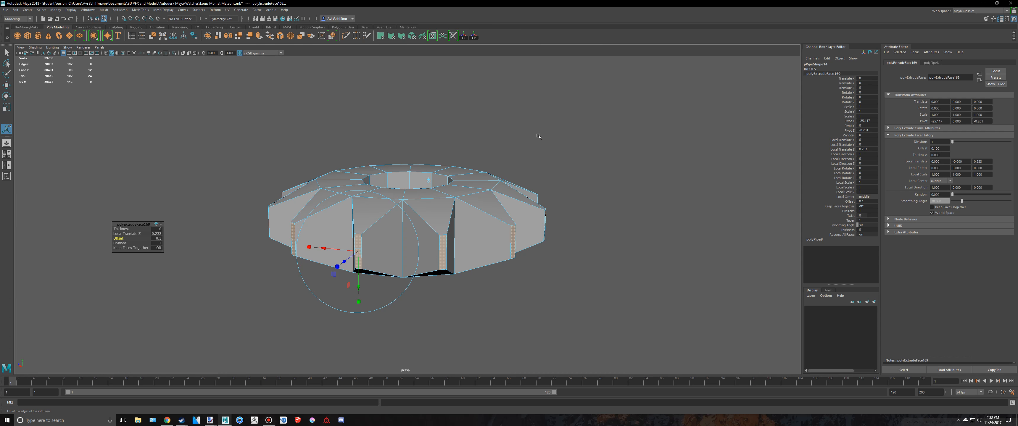
pyautogui.keyDown('alt'); pyautogui.moveTo(386, 253); pyautogui.dragTo(351, 263); pyautogui.keyUp('alt')
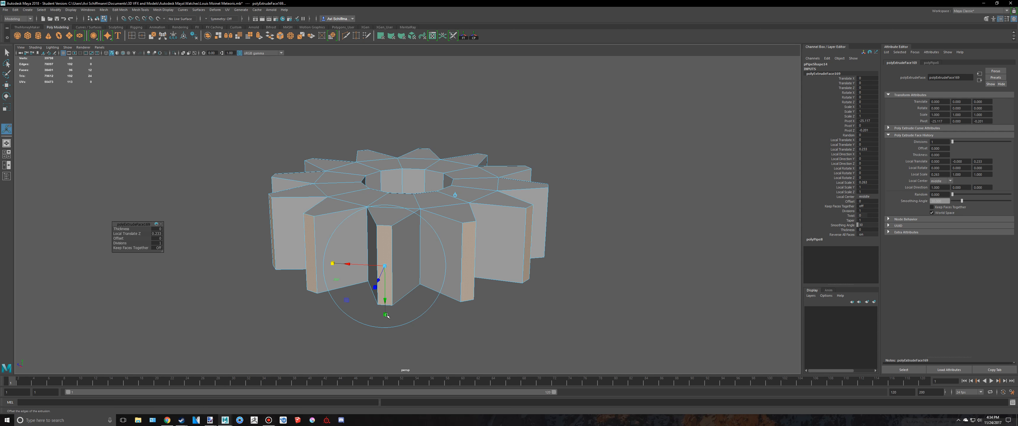
pyautogui.moveTo(387, 316); pyautogui.dragTo(385, 312)
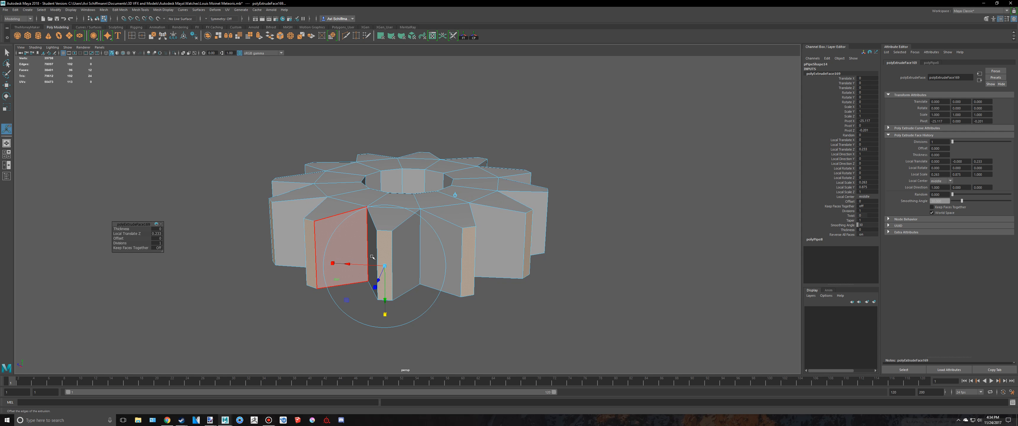
pyautogui.keyDown('alt'); pyautogui.moveTo(335, 242); pyautogui.dragTo(412, 316); pyautogui.keyUp('alt')
pyautogui.scroll(-4, 413, 242)
pyautogui.keyDown('alt'); pyautogui.moveTo(413, 241); pyautogui.dragTo(409, 253); pyautogui.keyUp('alt')
pyautogui.press('q')
pyautogui.moveTo(443, 190); pyautogui.dragTo(470, 175, button='right')
pyautogui.click(508, 188)
# - Move the finished small gear in the top view from the reference image onto the wheel in the watch movement
pyautogui.scroll(-4, 508, 188)
pyautogui.scroll(-4, 454, 210)
pyautogui.click(398, 214)
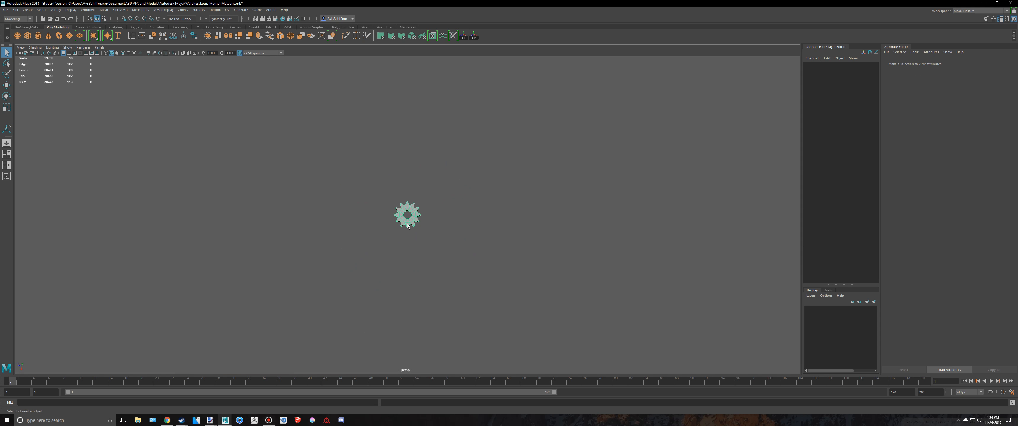
pyautogui.press('space')
pyautogui.press('space')
pyautogui.press('w')
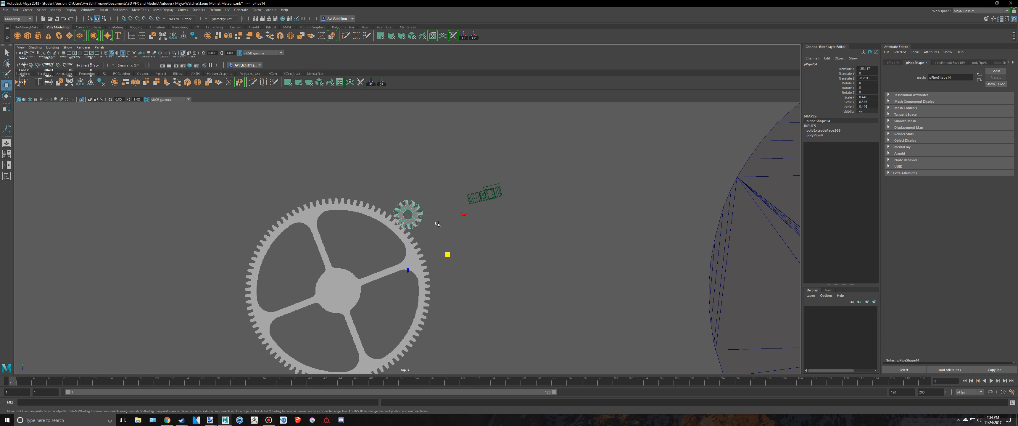
pyautogui.scroll(-2, 434, 229)
pyautogui.keyDown('alt'); pyautogui.moveTo(434, 228); pyautogui.dragTo(321, 191, button='middle'); pyautogui.keyUp('alt')
pyautogui.scroll(1, 318, 194)
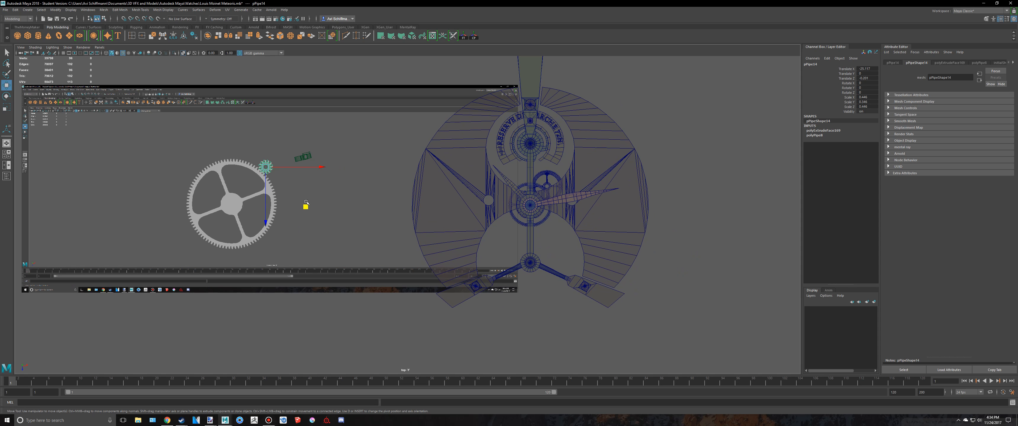
pyautogui.moveTo(306, 205); pyautogui.dragTo(586, 227)
pyautogui.press('f')
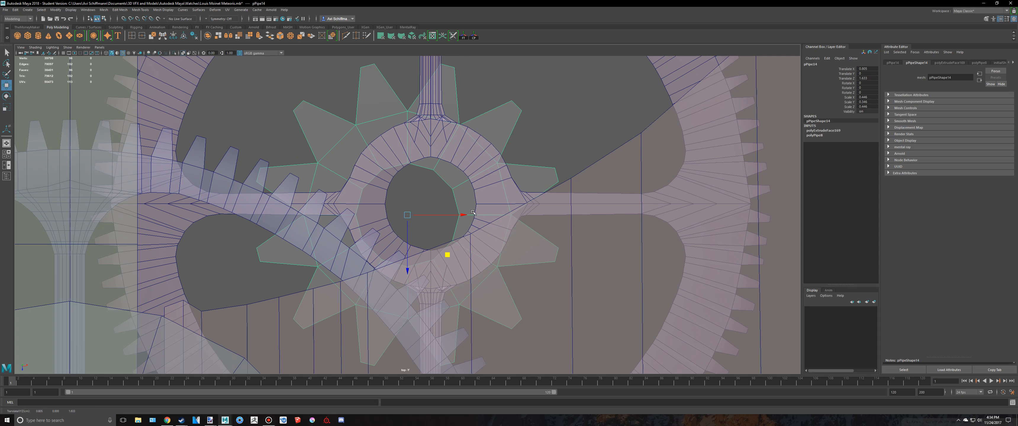
# - Centre the small gear over the hub of the pink wheel using point snapping
pyautogui.scroll(2, 416, 215)
pyautogui.moveTo(417, 214); pyautogui.dragTo(443, 196)
pyautogui.press('v')
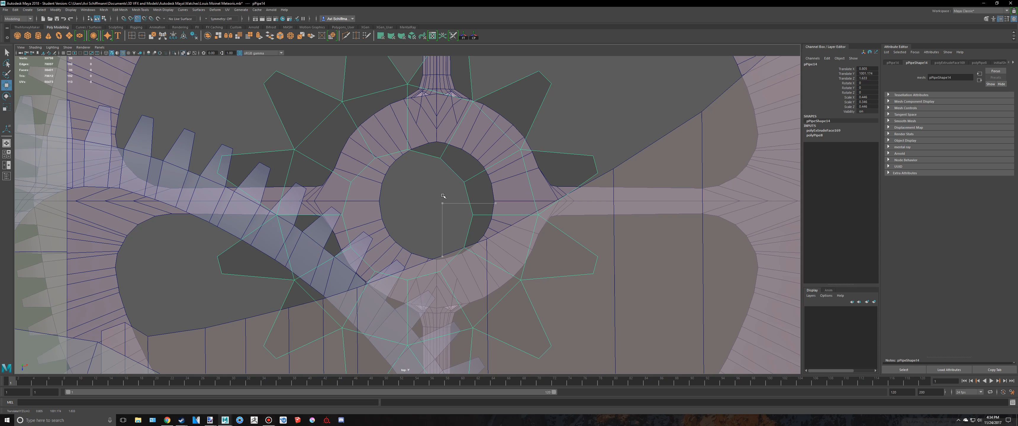
# - Scale the small gear down slightly and move it vertically to just above the pink wheel
pyautogui.scroll(-5, 428, 208)
pyautogui.scroll(2, 425, 213)
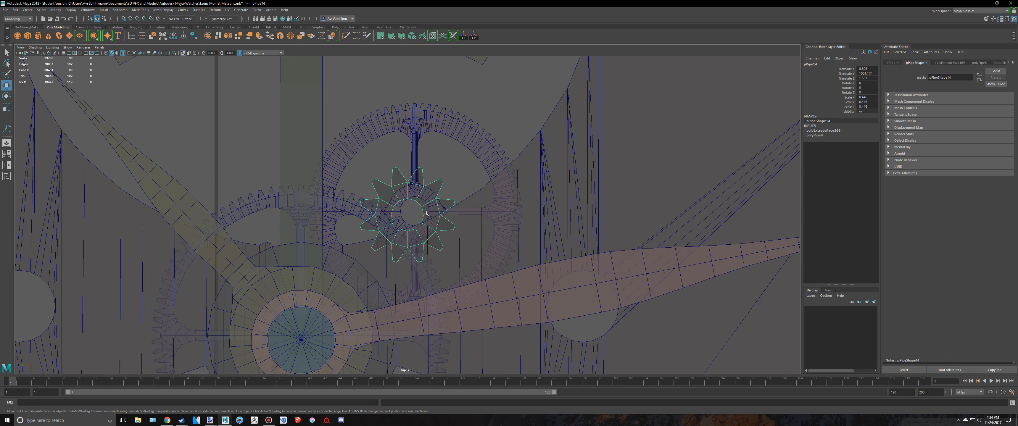
pyautogui.scroll(2, 424, 212)
pyautogui.press('r')
pyautogui.moveTo(408, 215); pyautogui.dragTo(403, 215)
pyautogui.press('w')
pyautogui.press('space')
pyautogui.press('space')
pyautogui.press('v')
pyautogui.moveTo(378, 229); pyautogui.dragTo(387, 195)
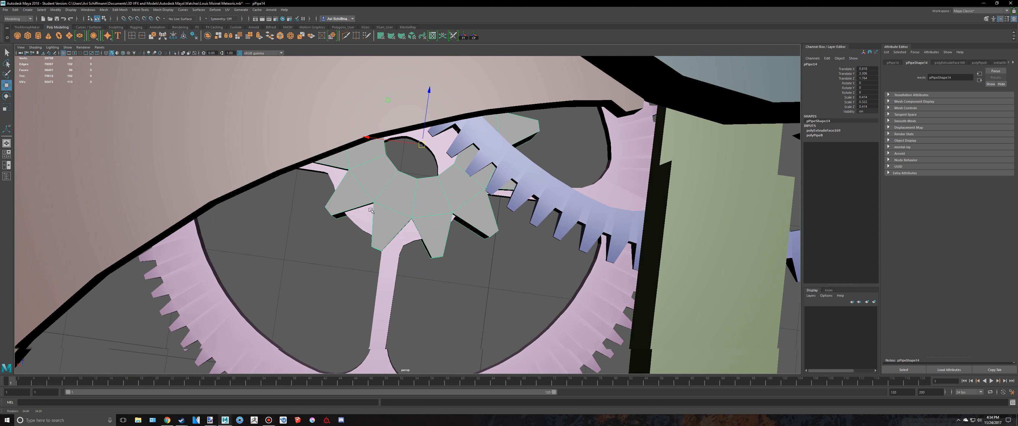
# - Recentre the small gear on the pink wheel's hub in the top view and shrink it uniformly to fit within the hub
pyautogui.press('space')
pyautogui.press('space')
pyautogui.scroll(3, 441, 229)
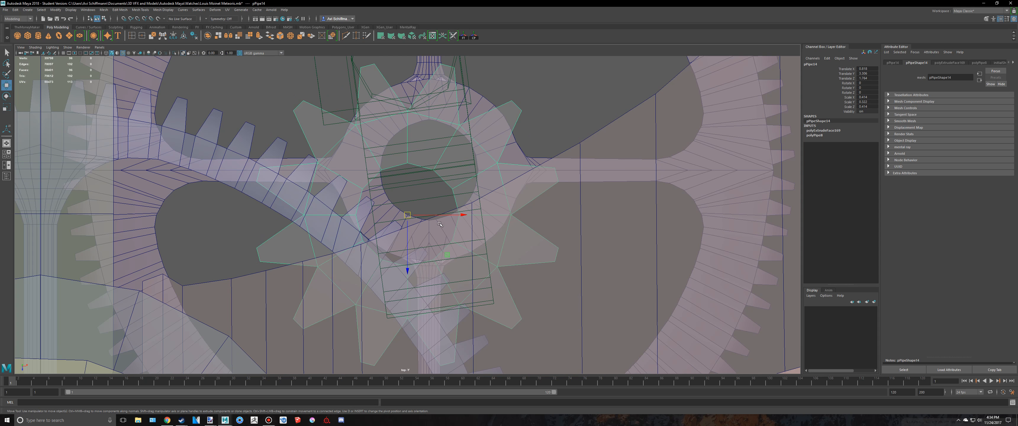
pyautogui.moveTo(408, 214); pyautogui.dragTo(434, 171)
pyautogui.press('r')
pyautogui.moveTo(432, 172); pyautogui.dragTo(404, 172)
pyautogui.scroll(3, 431, 172)
pyautogui.keyDown('alt'); pyautogui.moveTo(500, 182); pyautogui.dragTo(479, 212, button='middle'); pyautogui.keyUp('alt')
pyautogui.keyDown('alt'); pyautogui.click(479, 213); pyautogui.keyUp('alt')
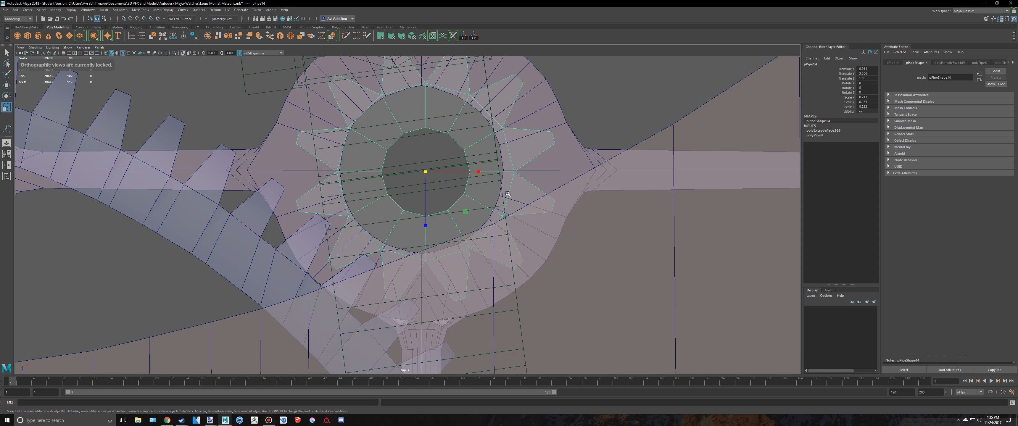
pyautogui.moveTo(442, 181); pyautogui.dragTo(410, 175, button='middle')
# - Nudge the small gear onto the exact hub centre and fine-tune its uniform scale to about 0.2
pyautogui.press('w')
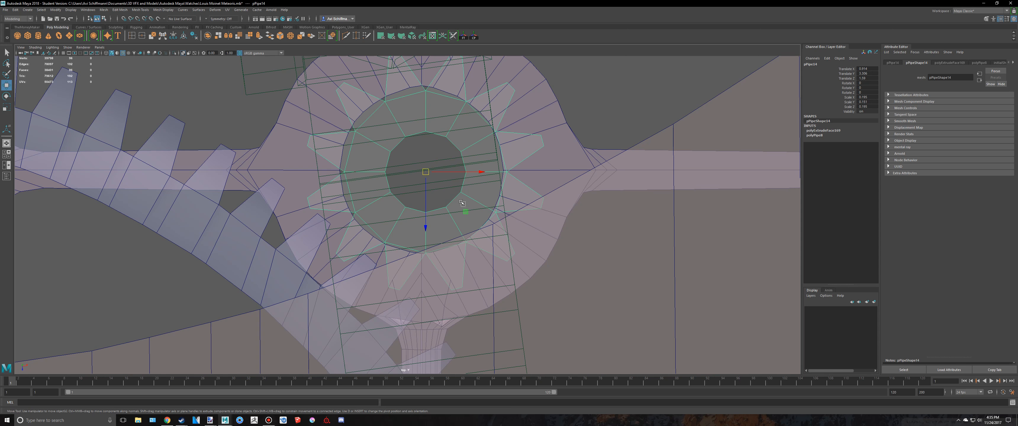
pyautogui.moveTo(465, 212); pyautogui.dragTo(464, 211)
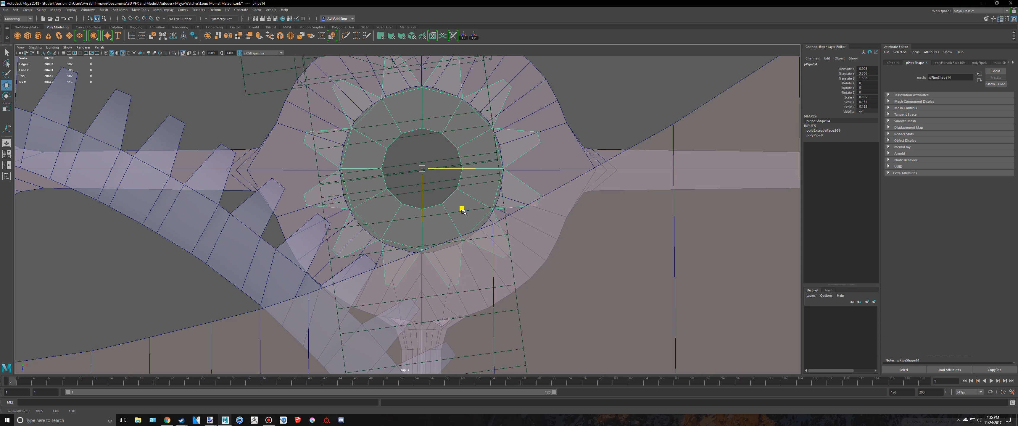
pyautogui.press('r')
pyautogui.moveTo(422, 170); pyautogui.dragTo(425, 174)
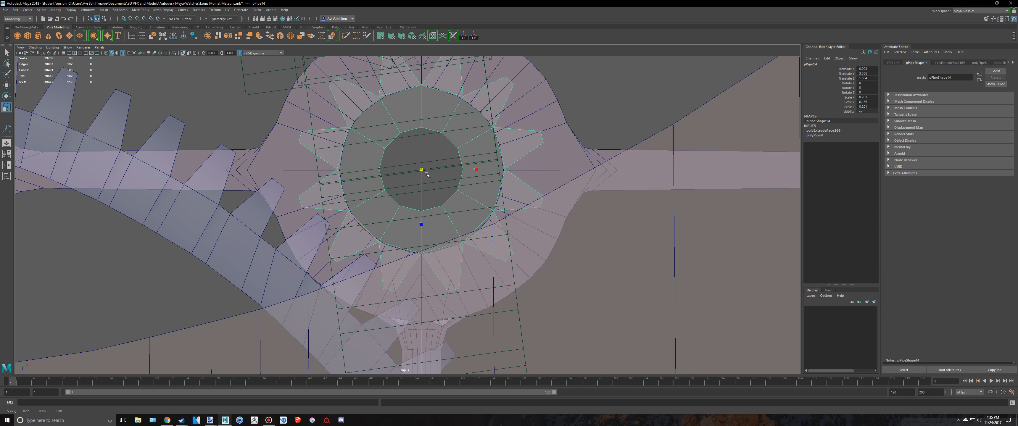
pyautogui.press('w')
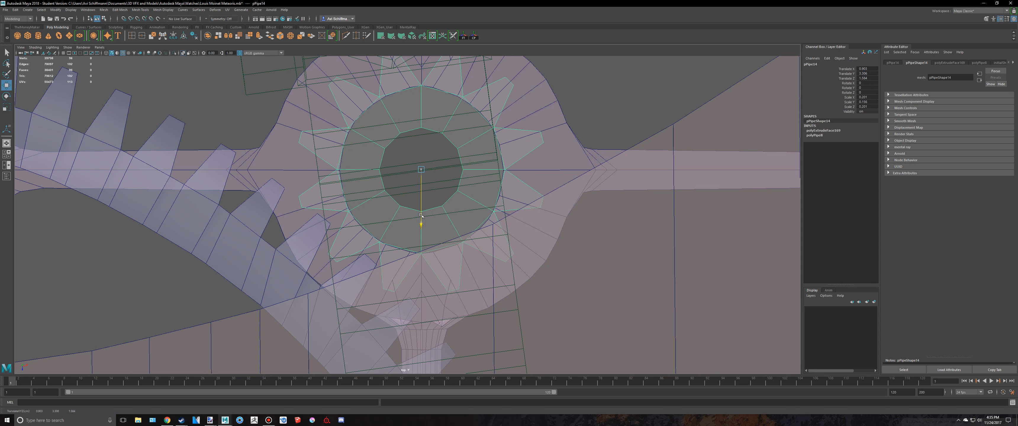
# - Lower the small gear in the perspective view until it rests on the pink wheel's hub
pyautogui.press('space')
pyautogui.press('space')
pyautogui.scroll(-5, 531, 147)
pyautogui.keyDown('alt'); pyautogui.moveTo(387, 245); pyautogui.dragTo(414, 124); pyautogui.keyUp('alt')
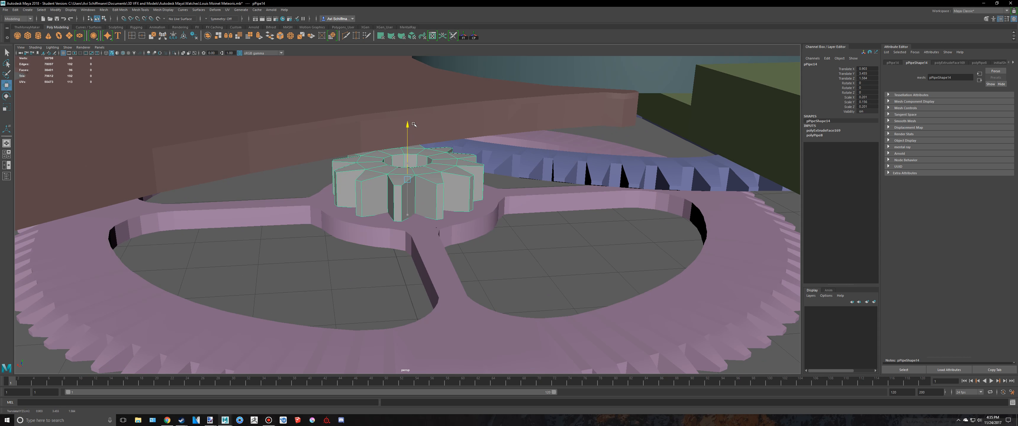
# - Compare the small gear's size, height and meshing with the neighbouring wheel against the reference watch model from several angles
pyautogui.hotkey('alt', 'Tab')
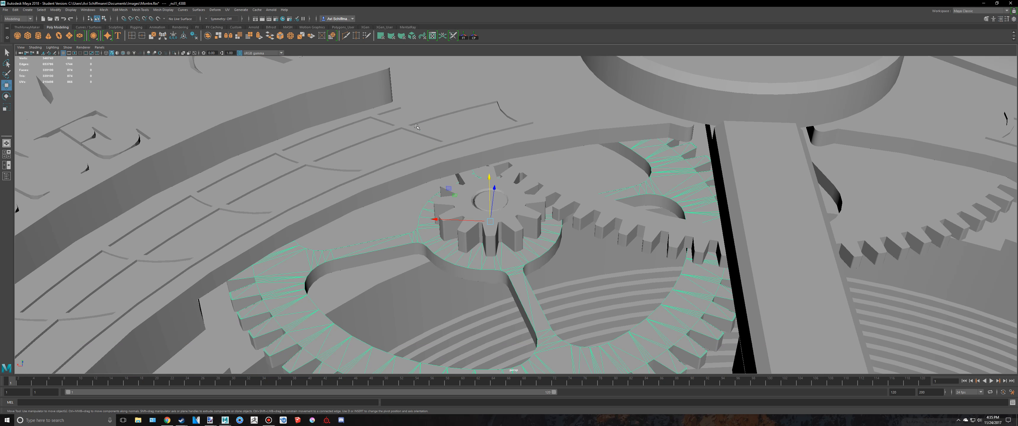
pyautogui.hotkey('alt', 'Tab')
pyautogui.keyDown('alt'); pyautogui.moveTo(514, 187); pyautogui.dragTo(475, 181); pyautogui.keyUp('alt')
pyautogui.hotkey('alt', 'Tab')
pyautogui.keyDown('alt'); pyautogui.moveTo(573, 178); pyautogui.dragTo(519, 264); pyautogui.keyUp('alt')
pyautogui.hotkey('alt', 'Tab')
pyautogui.scroll(3, 550, 181)
pyautogui.scroll(-8, 536, 237)
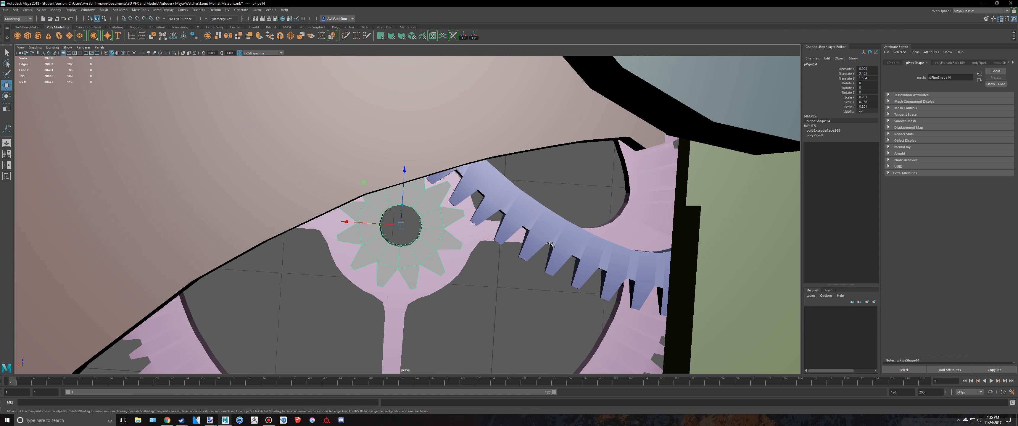
pyautogui.keyDown('alt'); pyautogui.moveTo(539, 239); pyautogui.dragTo(461, 175); pyautogui.keyUp('alt')
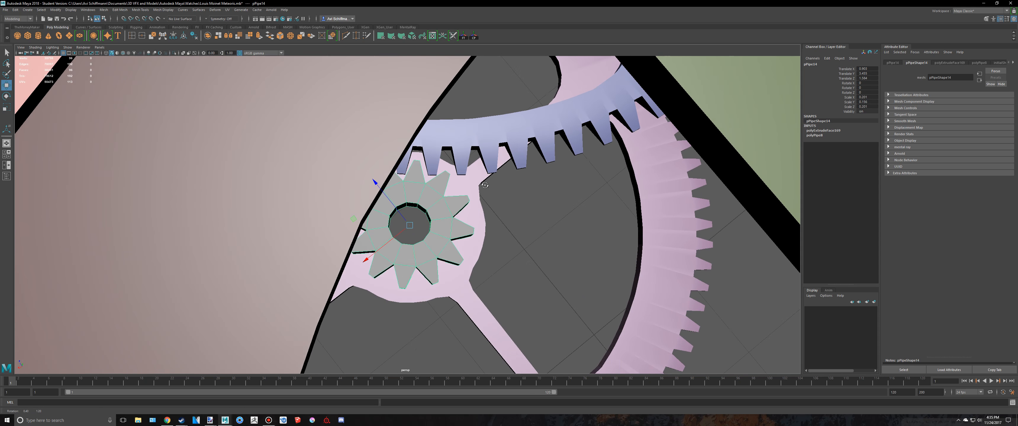
pyautogui.hotkey('alt', 'Tab')
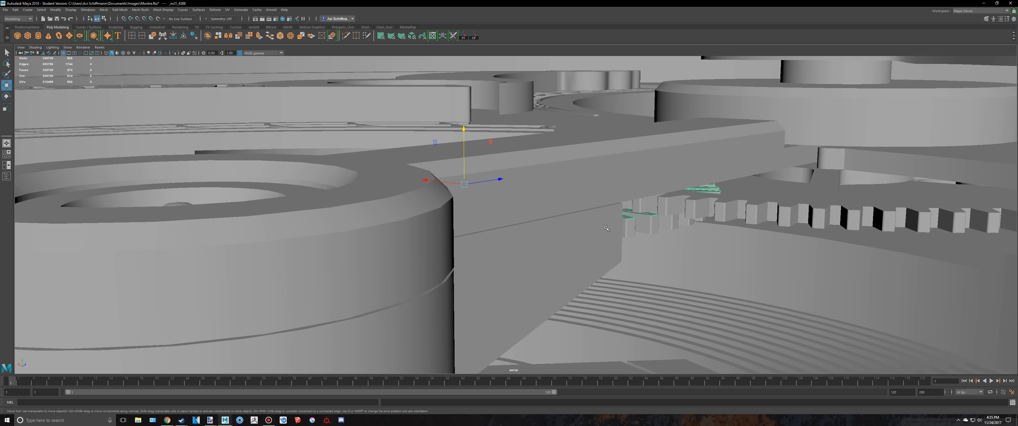
pyautogui.keyDown('alt'); pyautogui.moveTo(581, 162); pyautogui.dragTo(633, 262); pyautogui.keyUp('alt')
pyautogui.hotkey('alt', 'Tab')
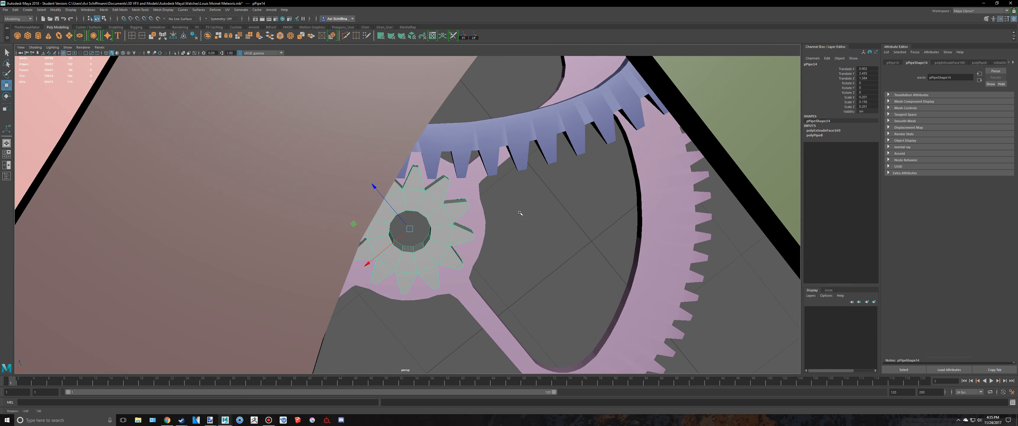
# - Try to shift and rotate the small gear so its teeth mesh with the blue wheel
pyautogui.moveTo(405, 229); pyautogui.dragTo(410, 225)
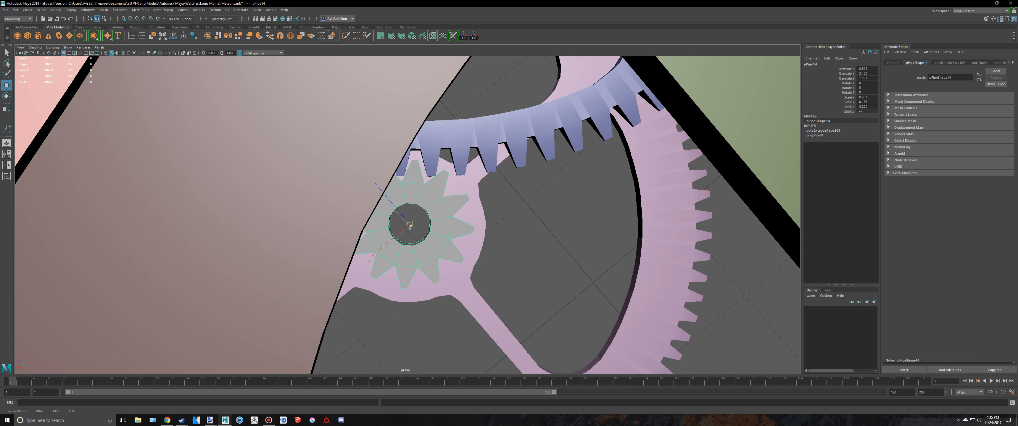
pyautogui.press('e')
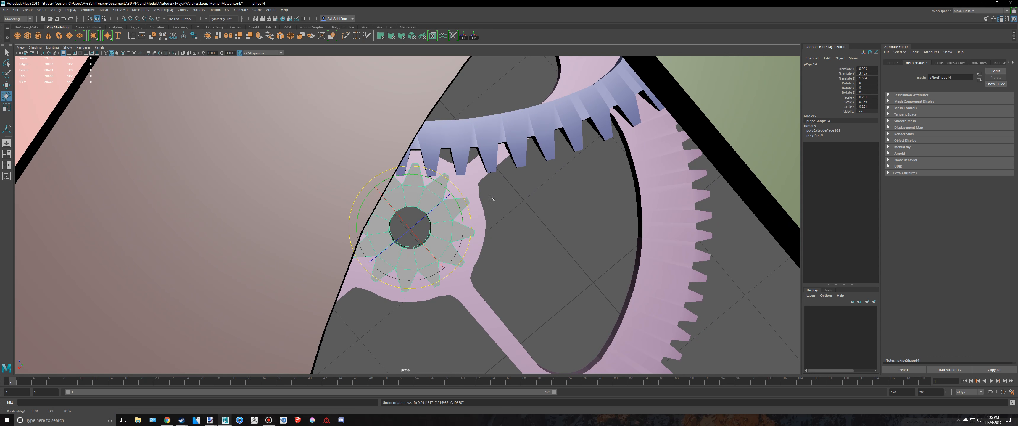
pyautogui.keyDown('alt'); pyautogui.moveTo(465, 238); pyautogui.dragTo(500, 214); pyautogui.keyUp('alt')
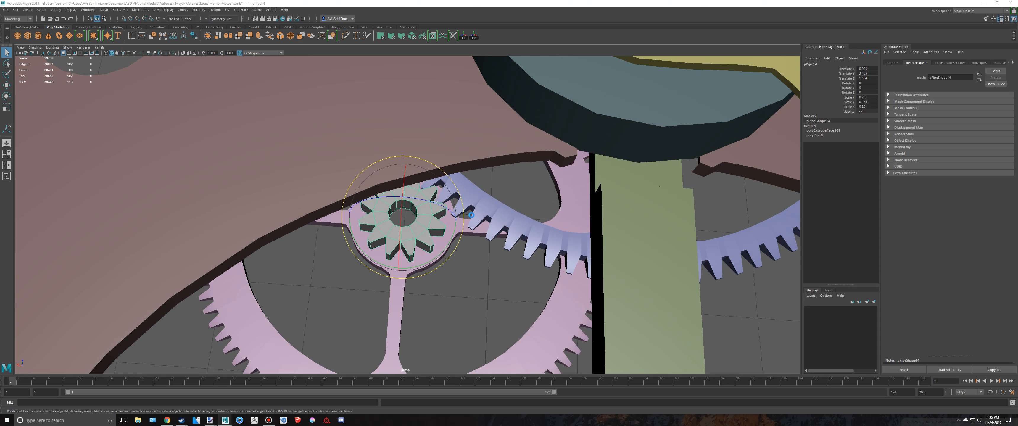
# - Save the scene and assign the small gear a new Blinn material with an olive-yellow colour
pyautogui.press('q')
pyautogui.hotkey('ctrl', 's')
pyautogui.click(500, 214)
pyautogui.scroll(5, 442, 223)
pyautogui.moveTo(442, 223); pyautogui.dragTo(480, 371, button='right')
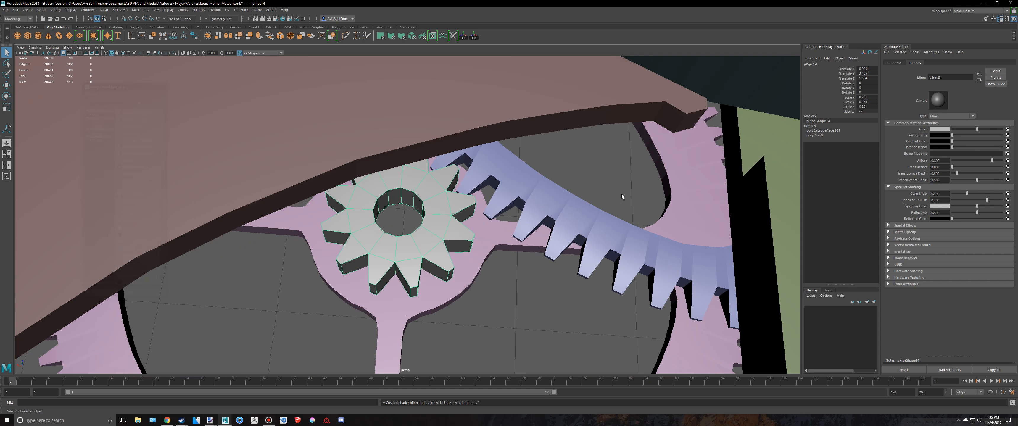
pyautogui.click(943, 130)
pyautogui.moveTo(950, 164); pyautogui.dragTo(937, 172)
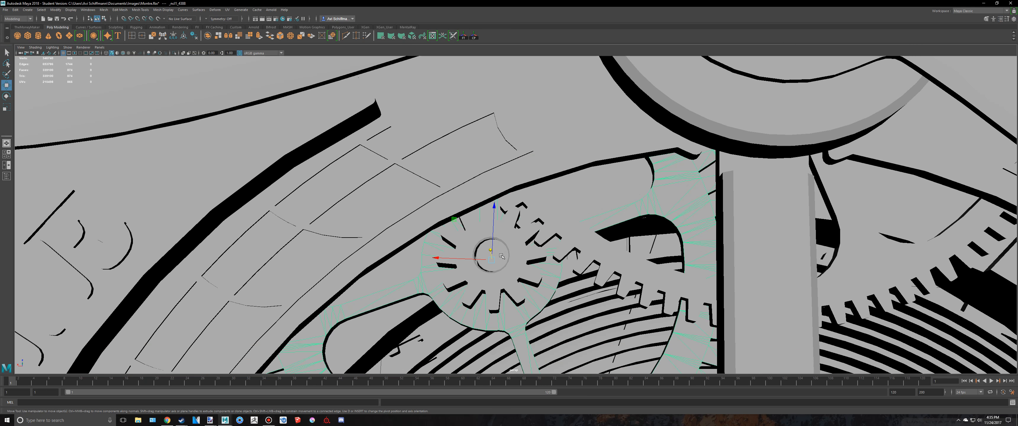
# - Create a polygon cylinder for the gear's shaft, move it over the small gear and scale it down to about 0.15
pyautogui.click(501, 256)
pyautogui.keyDown('alt'); pyautogui.moveTo(501, 256); pyautogui.dragTo(521, 248); pyautogui.keyUp('alt')
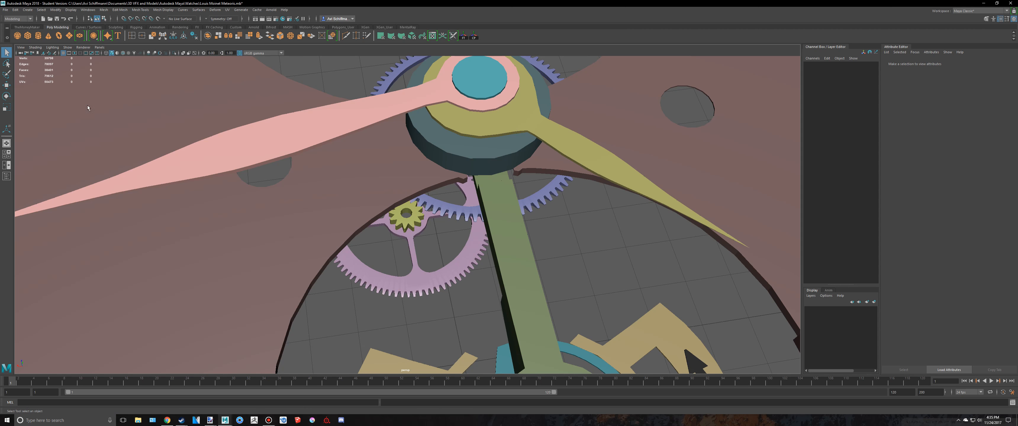
pyautogui.click(38, 36)
pyautogui.press('space')
pyautogui.press('space')
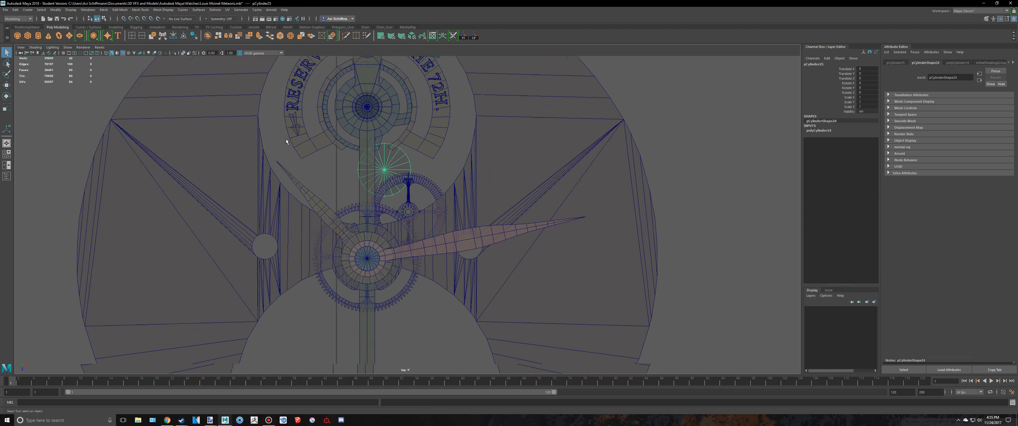
pyautogui.scroll(-3, 324, 163)
pyautogui.press('w')
pyautogui.scroll(3, 395, 172)
pyautogui.scroll(2, 403, 171)
pyautogui.press('r')
pyautogui.moveTo(375, 151); pyautogui.dragTo(407, 194)
pyautogui.press('w')
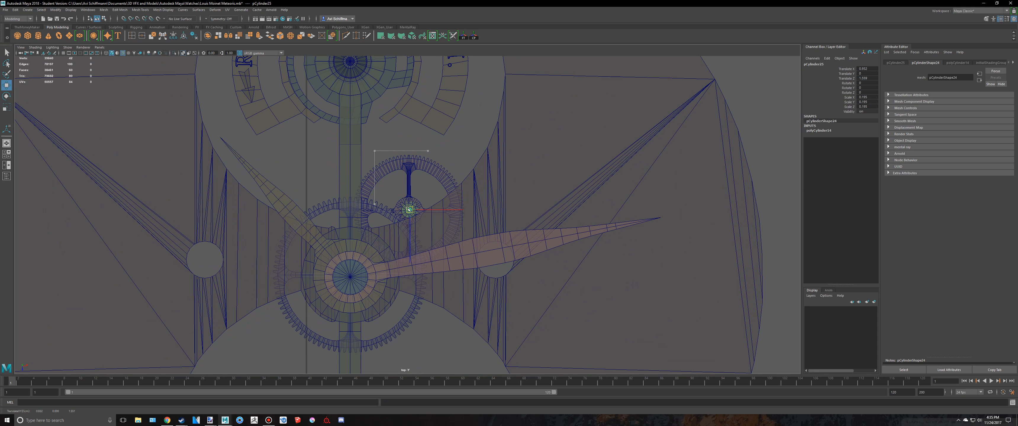
# - Snap the cylinder to the small gear's centre and scale it uniformly to about 0.097 to fit the centre hole
pyautogui.press('f')
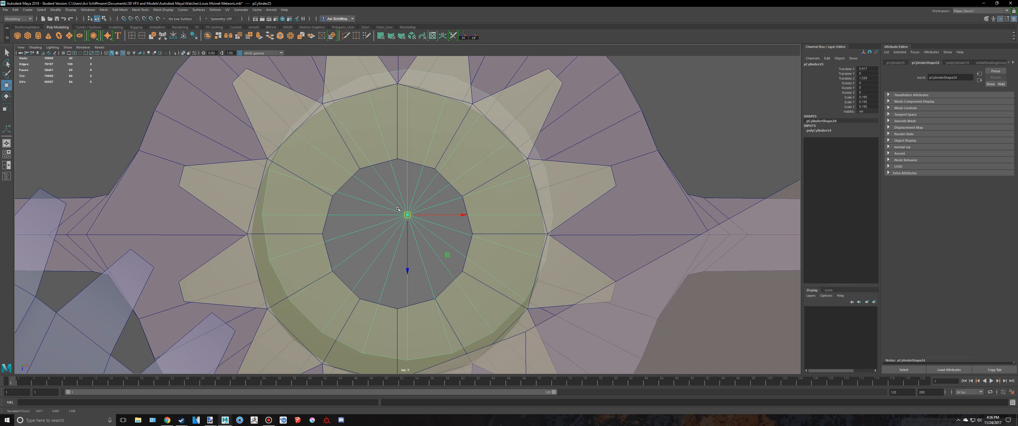
pyautogui.press('v')
pyautogui.moveTo(392, 220); pyautogui.dragTo(396, 236, button='middle')
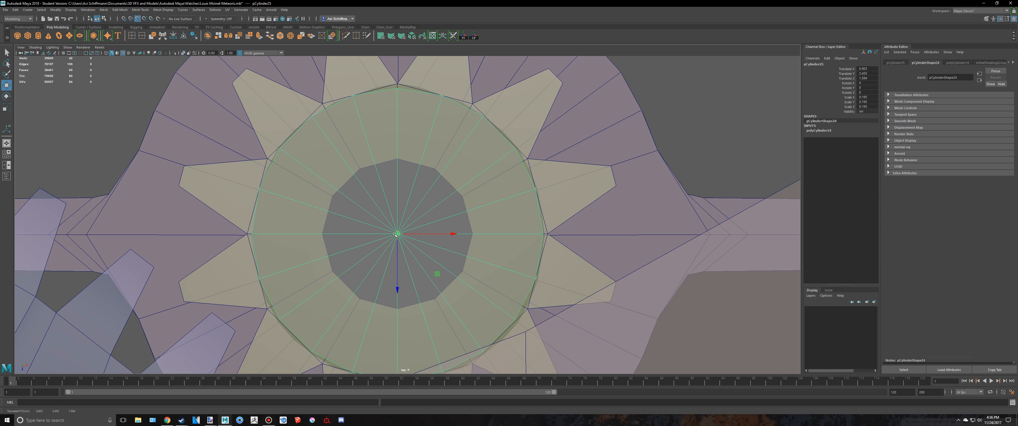
pyautogui.moveTo(398, 235); pyautogui.dragTo(266, 207)
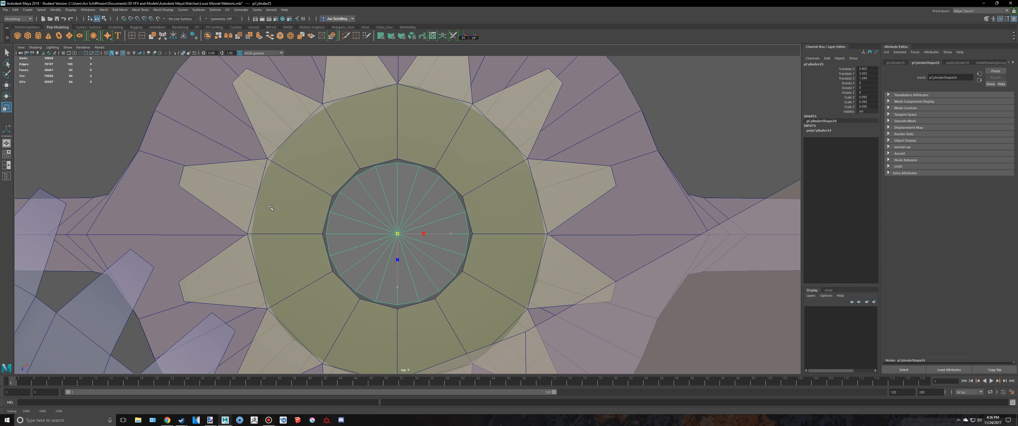
# - Try the smooth mesh preview on the small gear in the perspective view and return it to the unsmoothed display
pyautogui.press('space')
pyautogui.press('space')
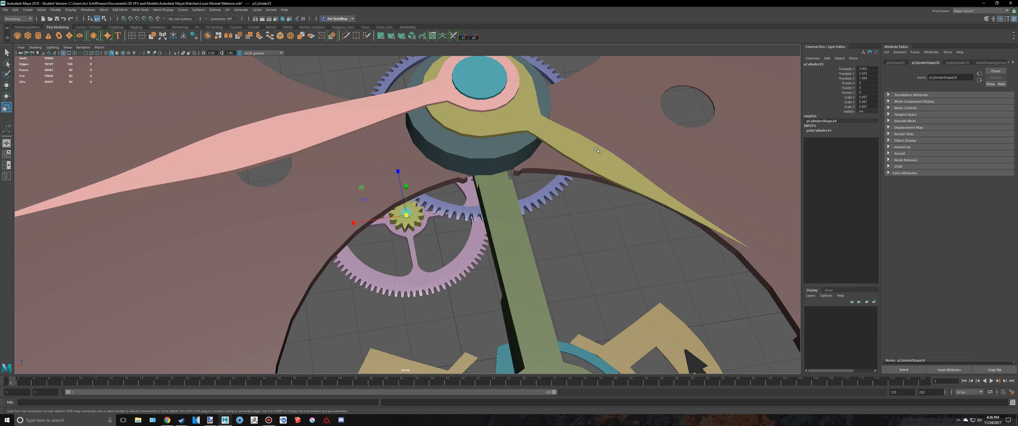
pyautogui.press('f')
pyautogui.scroll(-4, 480, 220)
pyautogui.click(488, 221)
pyautogui.press('3')
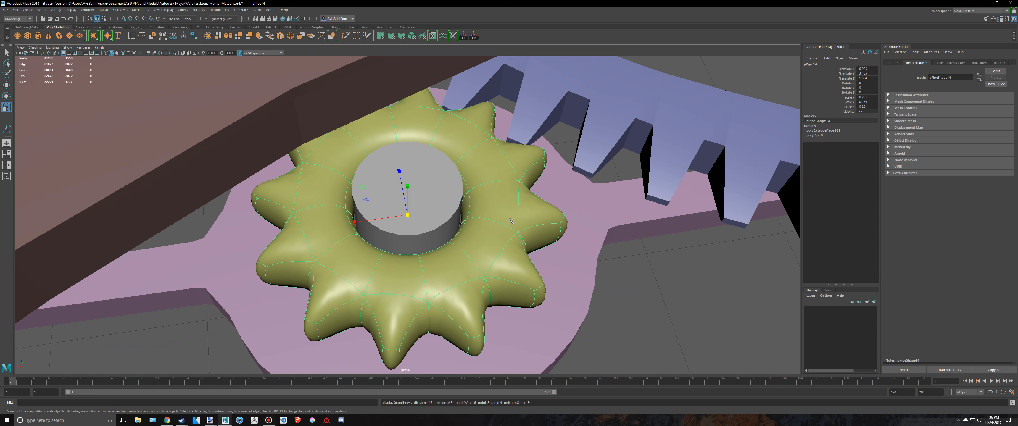
pyautogui.scroll(-3, 503, 221)
pyautogui.keyDown('alt'); pyautogui.moveTo(503, 221); pyautogui.dragTo(512, 211); pyautogui.keyUp('alt')
pyautogui.press('1')
pyautogui.scroll(5, 513, 210)
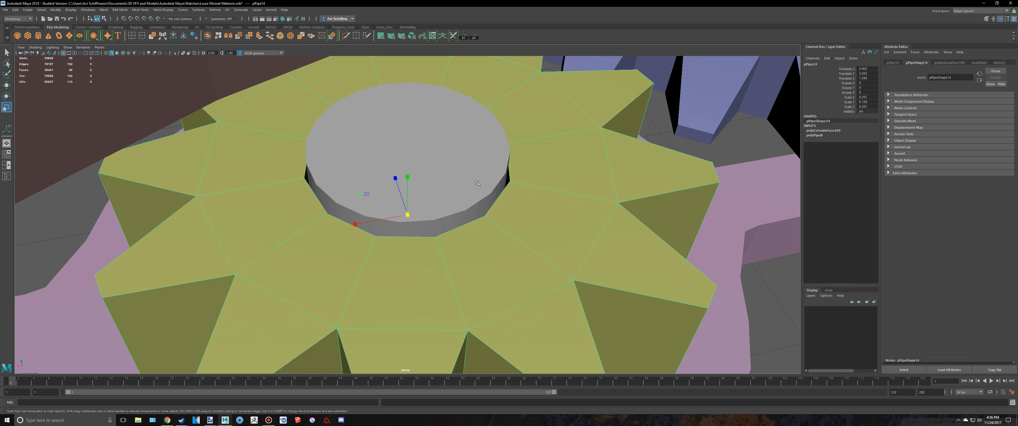
# - Try the smooth mesh preview on the shaft cylinder and switch it back to the unsmoothed display
pyautogui.scroll(-5, 476, 183)
pyautogui.scroll(8, 466, 185)
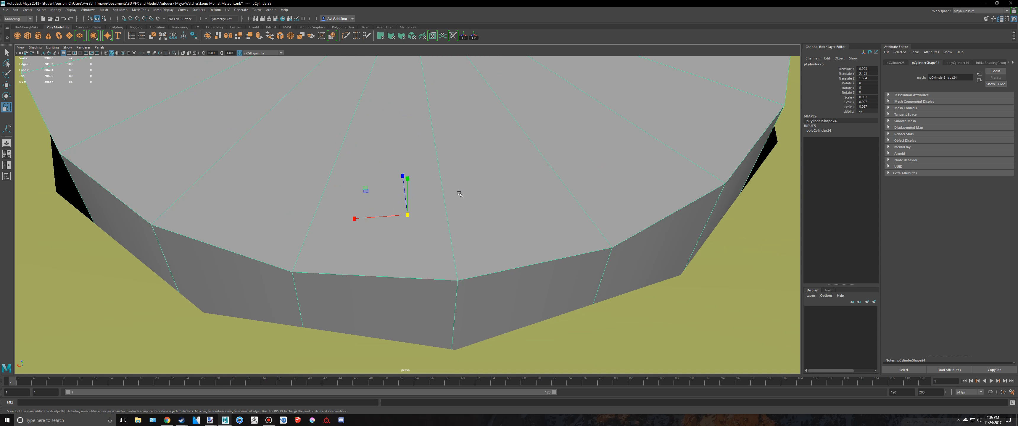
pyautogui.scroll(-2, 459, 187)
pyautogui.keyDown('alt'); pyautogui.moveTo(458, 171); pyautogui.dragTo(411, 184); pyautogui.keyUp('alt')
pyautogui.press('3')
pyautogui.press('1')
pyautogui.scroll(-4, 446, 185)
# - Select the lower-end vertices of the shaft cylinder in the side view and pull them down below the pink wheel
pyautogui.hotkey('alt', 'Tab')
pyautogui.hotkey('alt', 'Tab')
pyautogui.press('w')
pyautogui.scroll(-4, 413, 183)
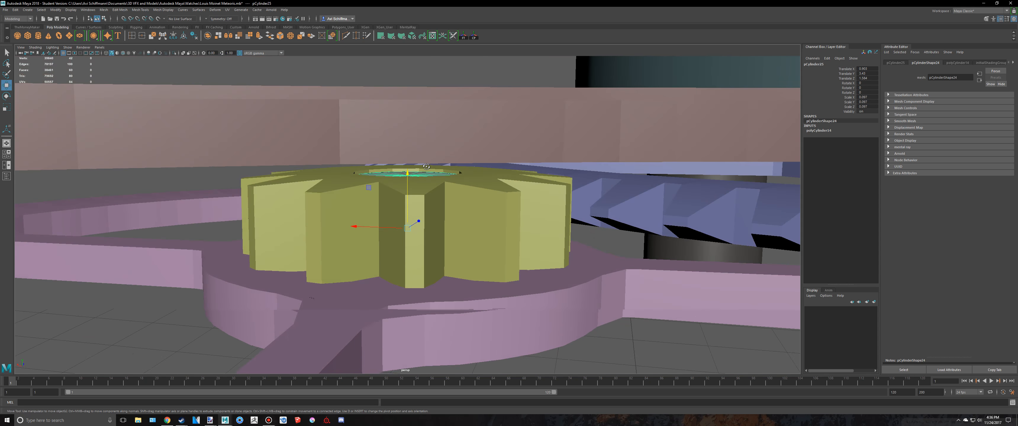
pyautogui.keyDown('alt'); pyautogui.moveTo(455, 217); pyautogui.dragTo(466, 188); pyautogui.keyUp('alt')
pyautogui.press('space')
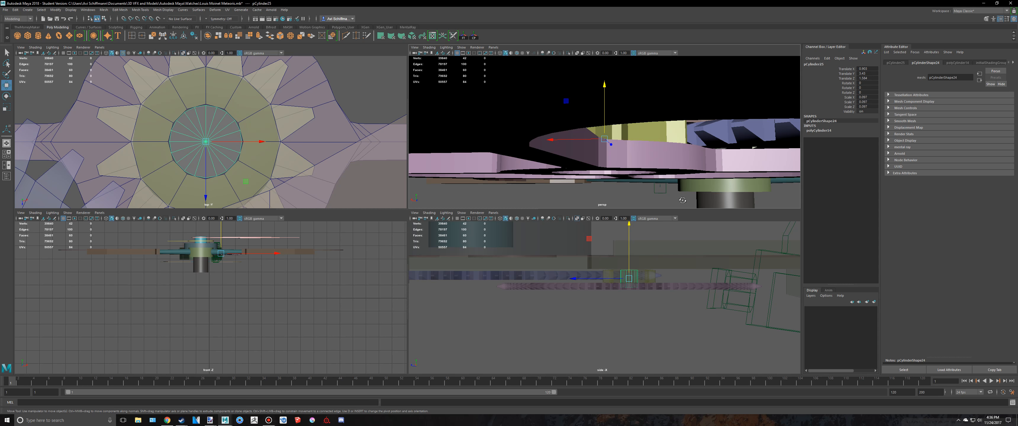
pyautogui.keyDown('alt'); pyautogui.moveTo(683, 200); pyautogui.dragTo(616, 154); pyautogui.keyUp('alt')
pyautogui.scroll(3, 616, 154)
pyautogui.moveTo(616, 154); pyautogui.dragTo(588, 154, button='right')
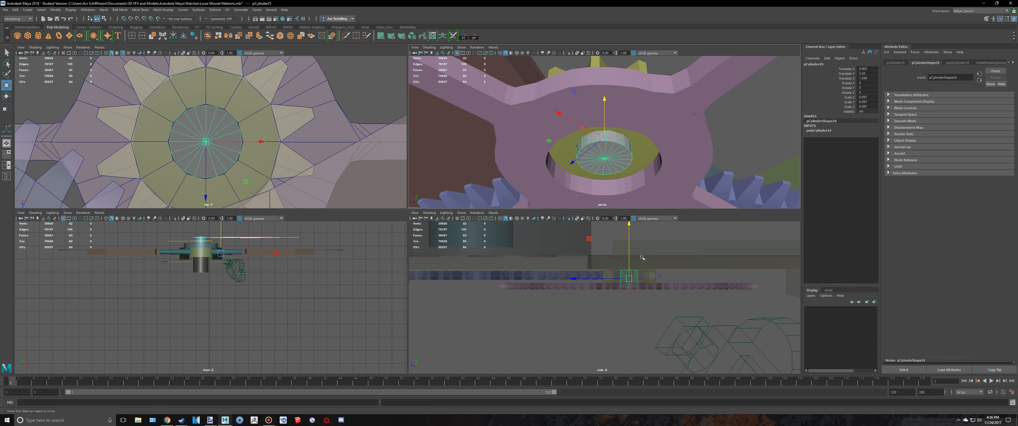
pyautogui.scroll(1, 647, 314)
pyautogui.press('space')
pyautogui.scroll(2, 542, 260)
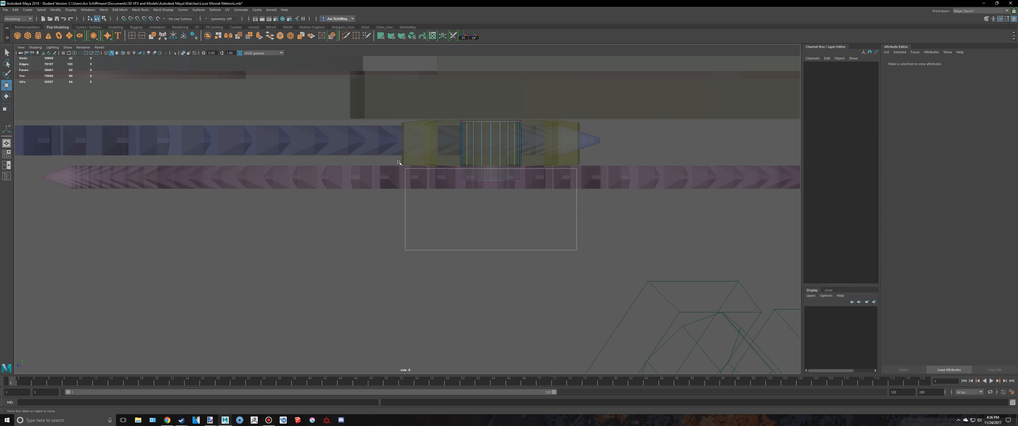
pyautogui.moveTo(399, 162); pyautogui.dragTo(400, 163)
pyautogui.moveTo(491, 131); pyautogui.dragTo(491, 190)
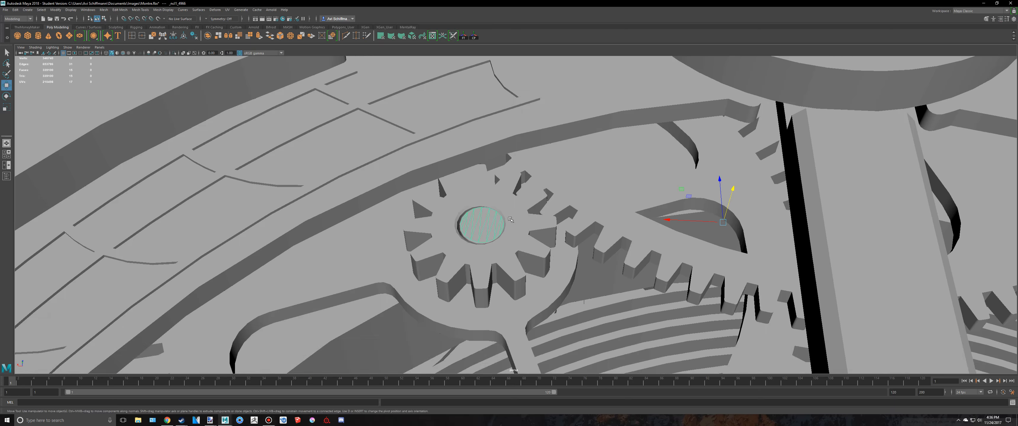
# - Compare the shaft's length with the reference model, lengthen its lower end further to match, and return to object mode
pyautogui.keyDown('alt'); pyautogui.moveTo(475, 166); pyautogui.dragTo(512, 193); pyautogui.keyUp('alt')
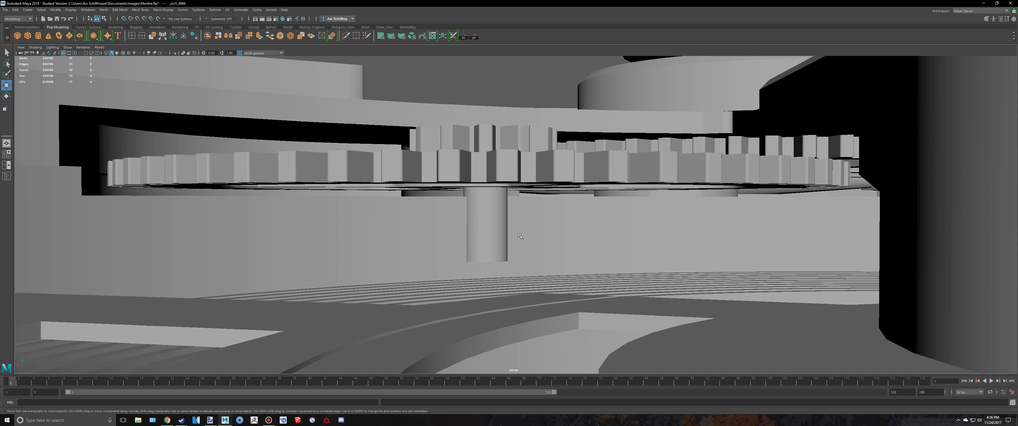
pyautogui.hotkey('alt', 'Tab')
pyautogui.moveTo(491, 197); pyautogui.dragTo(490, 212)
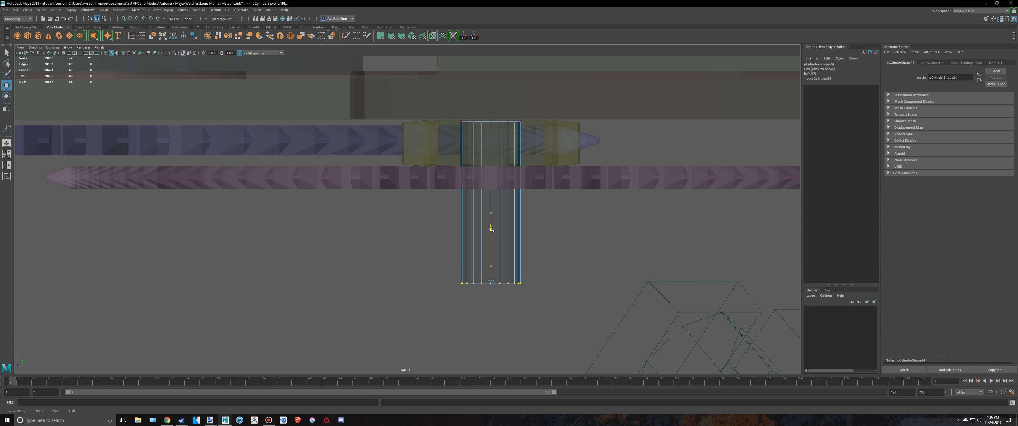
pyautogui.press('space')
pyautogui.press('space')
pyautogui.scroll(-3, 527, 196)
pyautogui.keyDown('alt'); pyautogui.moveTo(527, 195); pyautogui.dragTo(409, 195); pyautogui.keyUp('alt')
pyautogui.press('q')
pyautogui.moveTo(412, 197); pyautogui.dragTo(444, 190, button='right')
pyautogui.click(568, 245)
# - Assign a new Blinn material to the shaft cylinder and set its colour to dark green
pyautogui.scroll(-5, 568, 245)
pyautogui.keyDown('alt'); pyautogui.moveTo(568, 245); pyautogui.dragTo(435, 221); pyautogui.keyUp('alt')
pyautogui.scroll(4, 435, 221)
pyautogui.click(436, 223)
pyautogui.moveTo(408, 205); pyautogui.dragTo(411, 357, button='right')
pyautogui.click(128, 159)
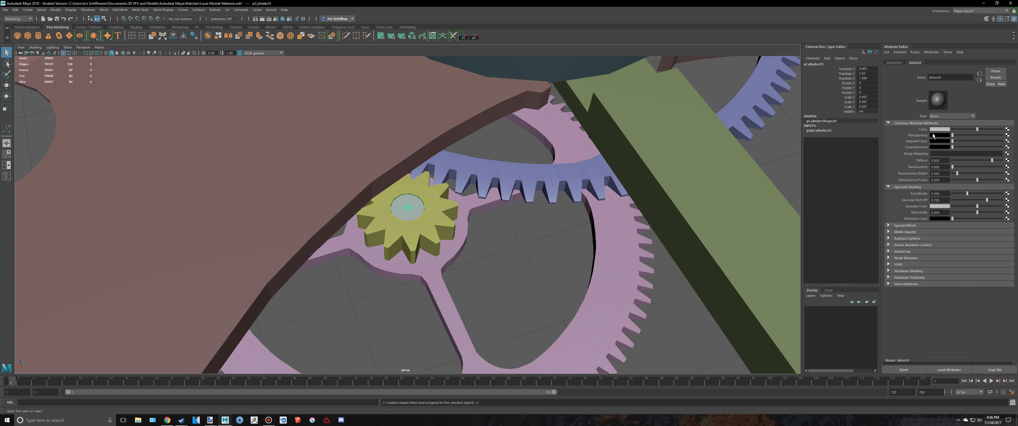
pyautogui.click(939, 128)
pyautogui.moveTo(992, 144)
pyautogui.mouseDown()
pyautogui.moveTo(1007, 142)
pyautogui.moveTo(981, 155)
pyautogui.moveTo(987, 145)
pyautogui.mouseUp()
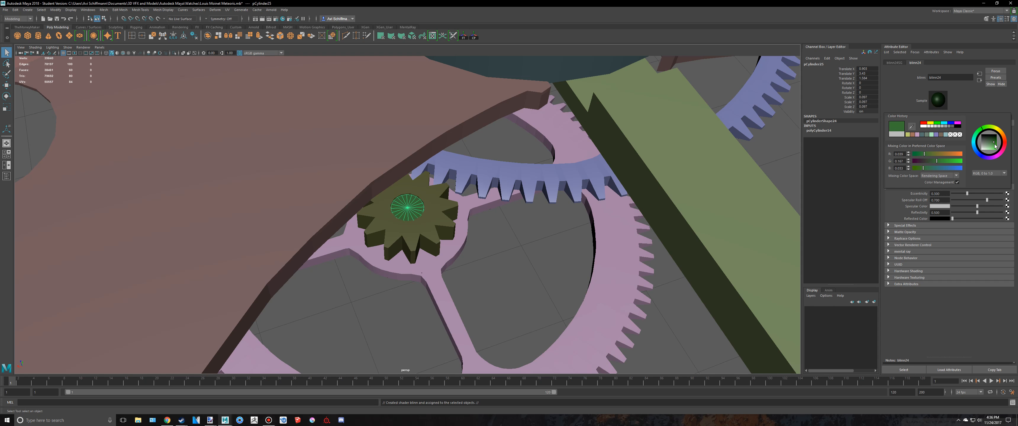
pyautogui.click(499, 245)
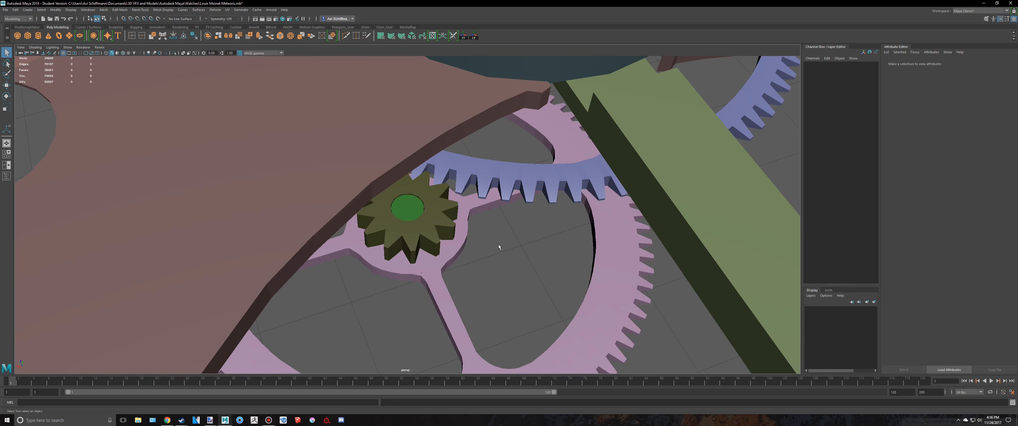
# - Save the watch scene under its current file name
pyautogui.scroll(-8, 498, 245)
pyautogui.moveTo(503, 249)
pyautogui.keyDown('alt'); pyautogui.mouseDown()
pyautogui.moveTo(495, 259)
pyautogui.moveTo(516, 261)
pyautogui.moveTo(504, 254)
pyautogui.mouseUp(); pyautogui.keyUp('alt')
pyautogui.scroll(-5, 504, 255)
pyautogui.hotkey('ctrl', 's')
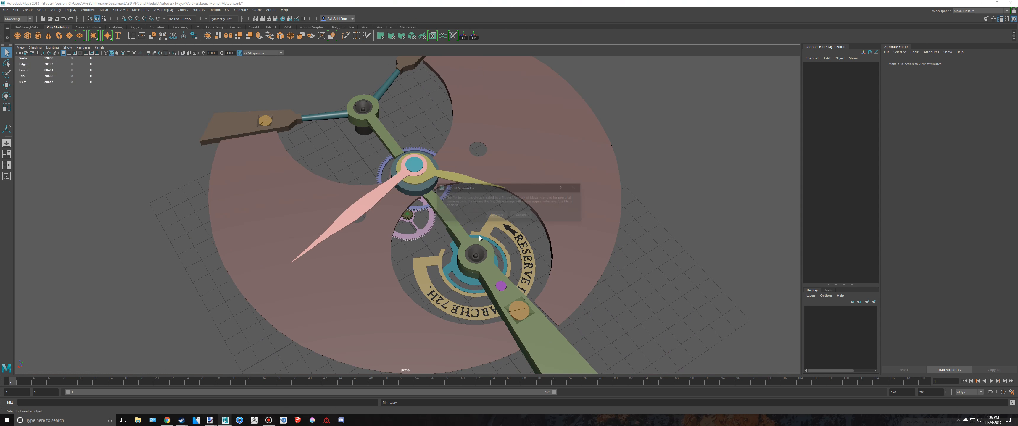
pyautogui.click(270, 422)
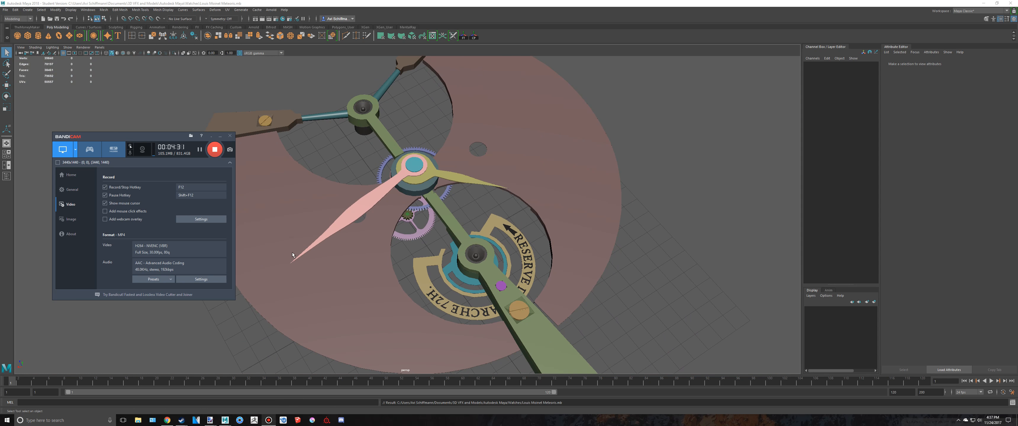